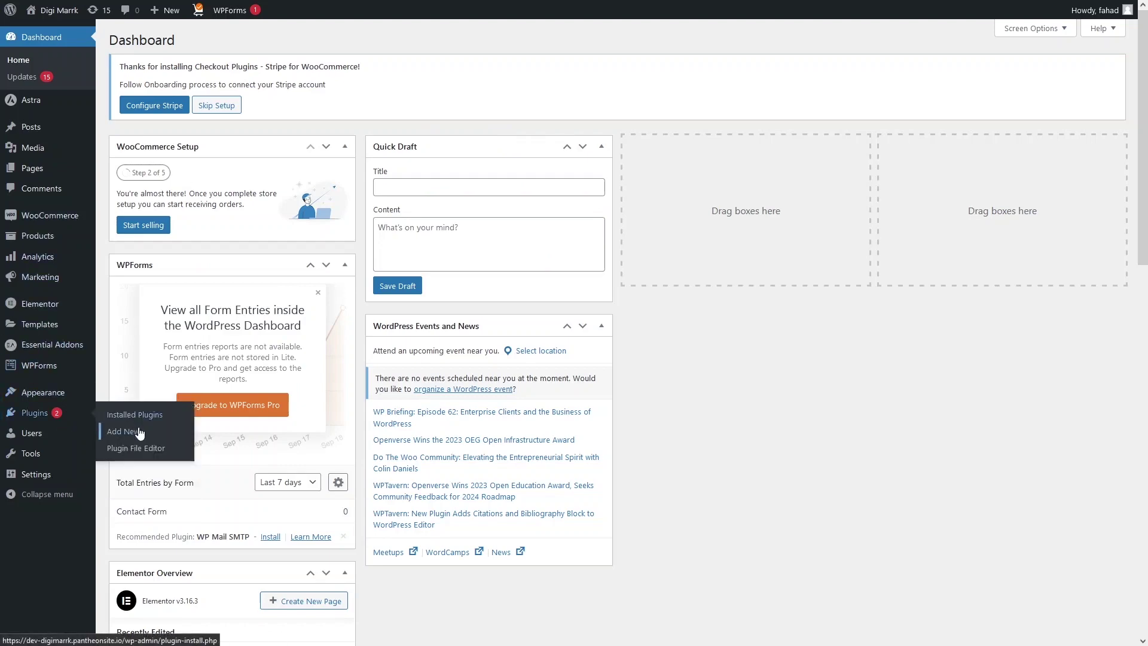
From Plugins > Add New, search the plugin directory for 'elementor'.
{"action": "left_click", "coordinate": [139, 432]}
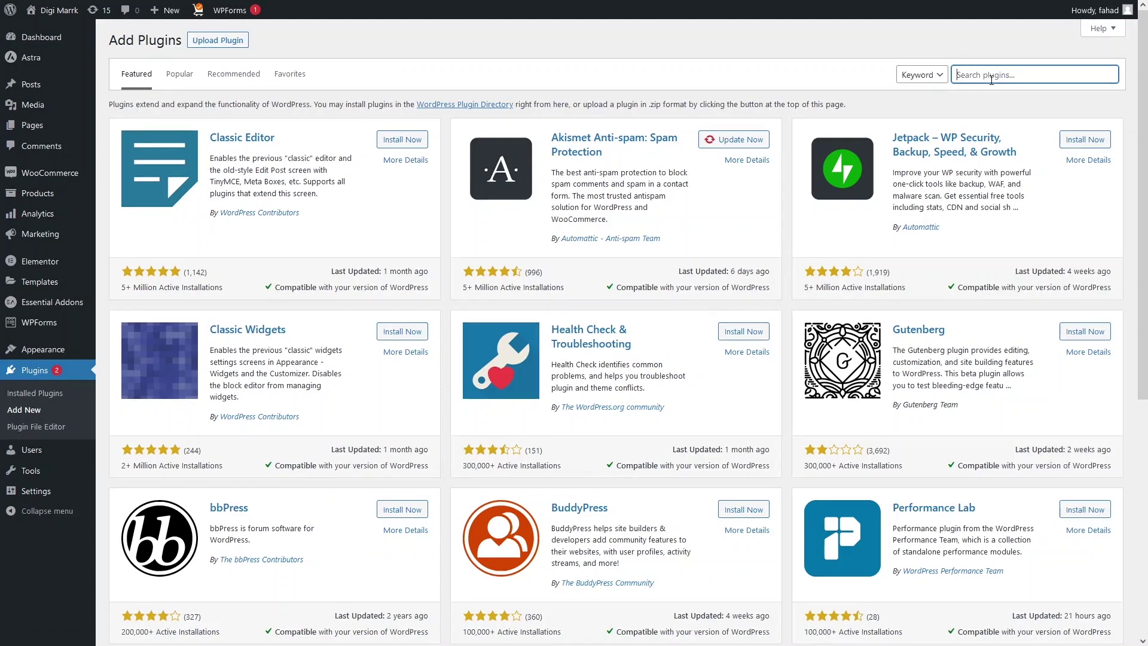
{"action": "type", "text": "elementor"}
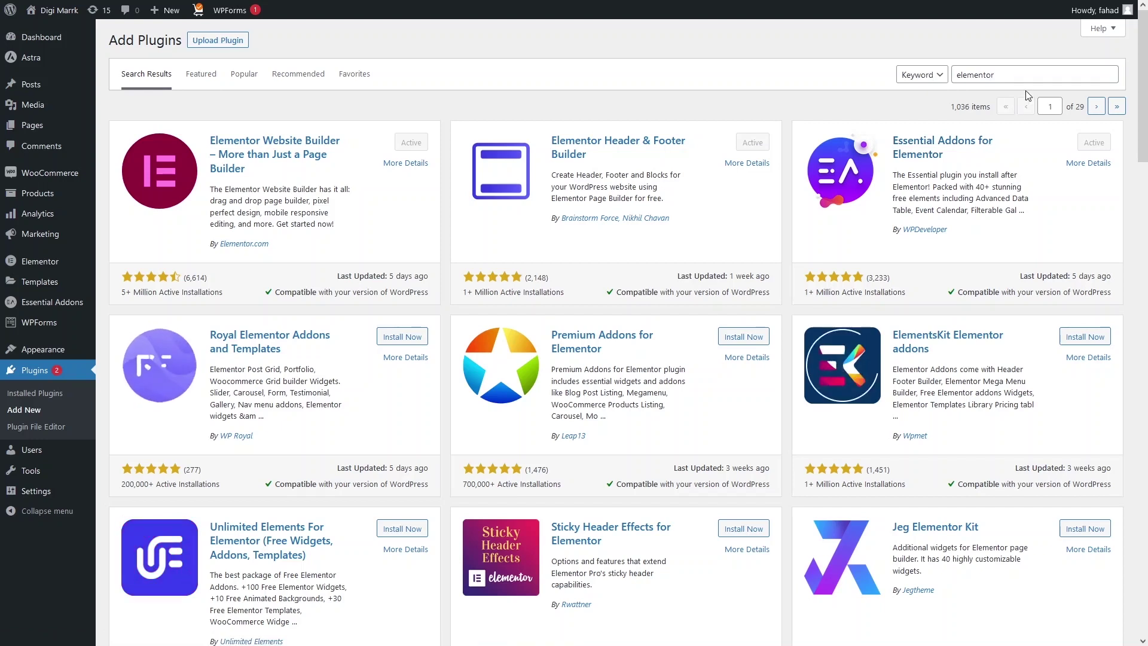
Replace the plugin search term with 'starter template' to list its 177 matching plugins.
{"action": "left_click", "coordinate": [1015, 80]}
{"action": "left_click_drag", "start_coordinate": [1014, 79], "coordinate": [959, 78]}
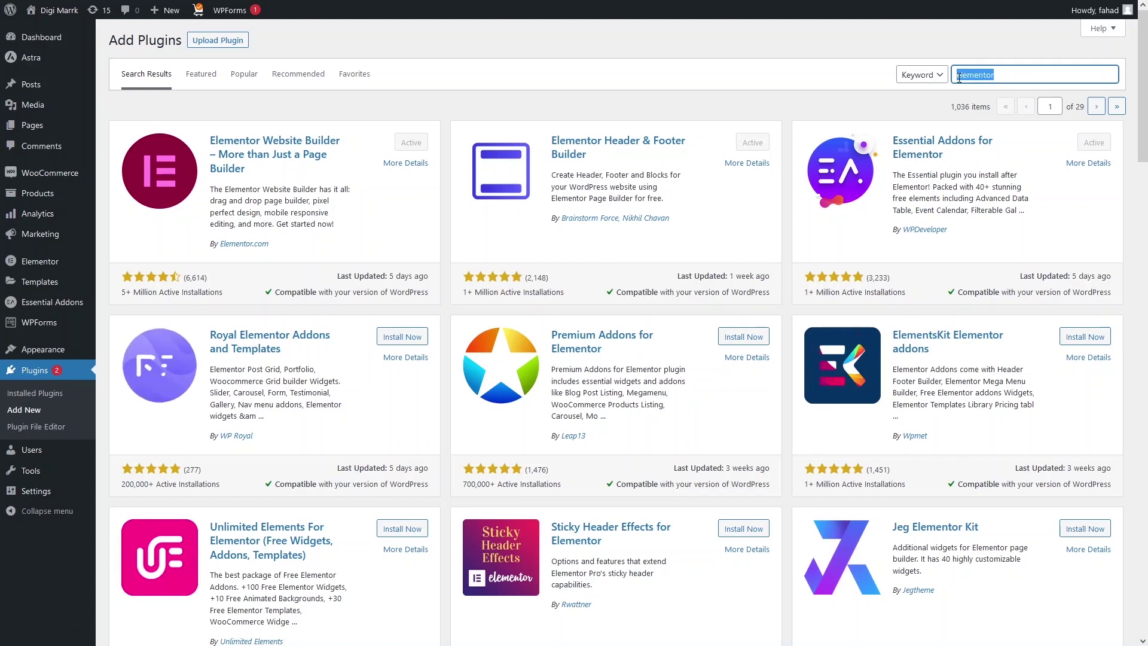
{"action": "type", "text": "sta"}
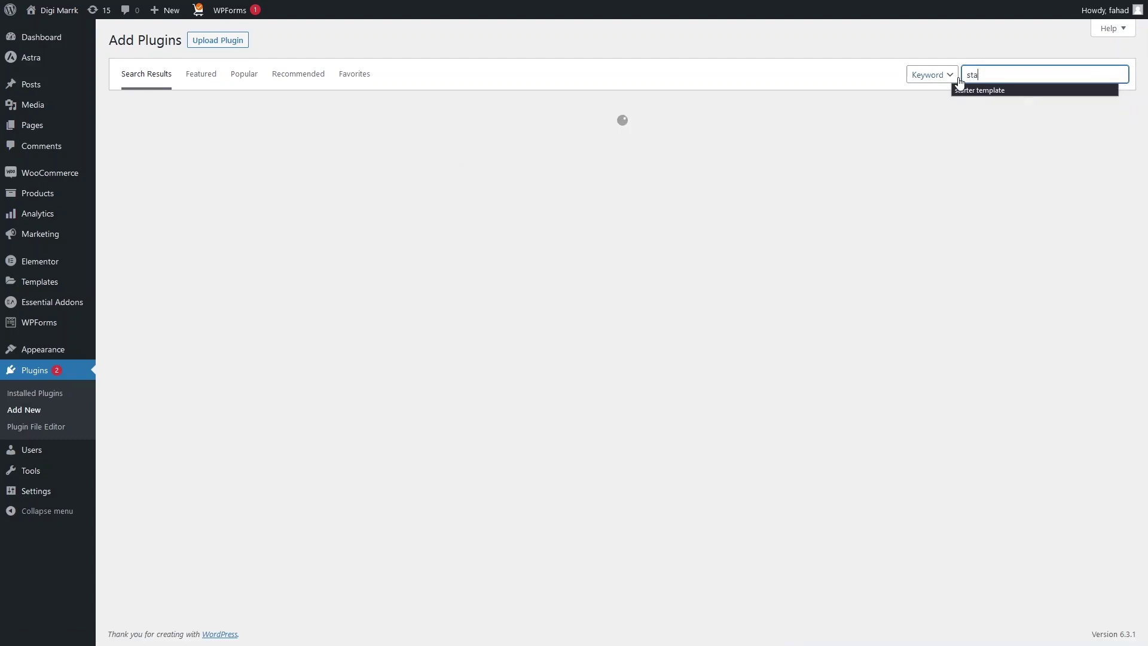
{"action": "left_click", "coordinate": [961, 87]}
{"action": "triple_click", "coordinate": [993, 74]}
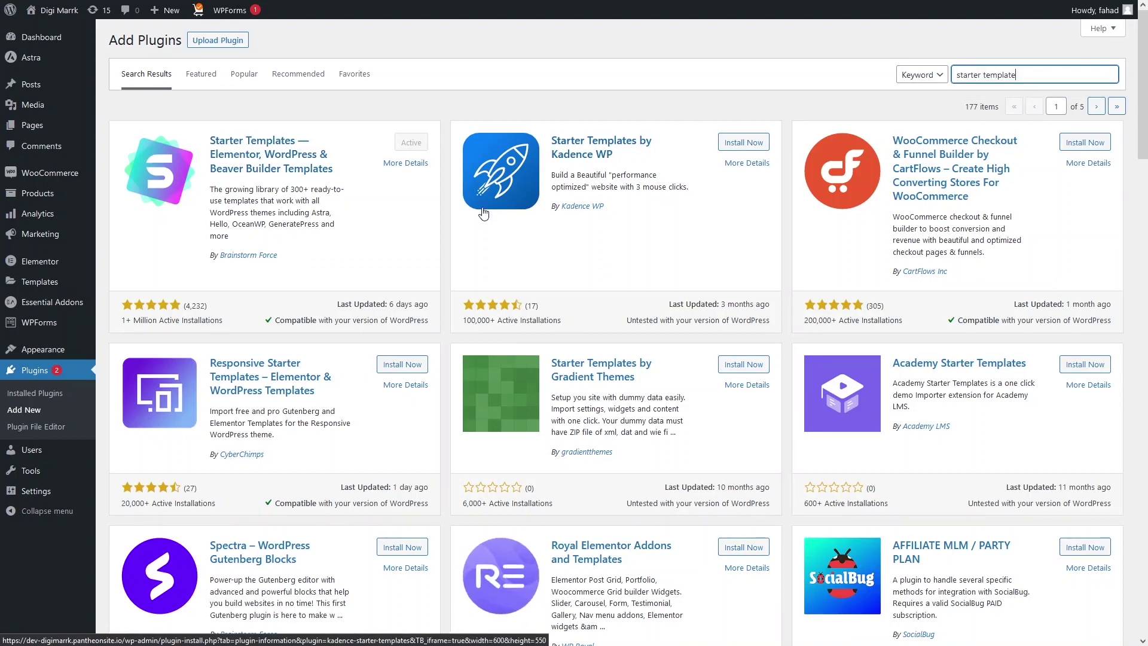
{"action": "mouse_move", "coordinate": [57, 351]}
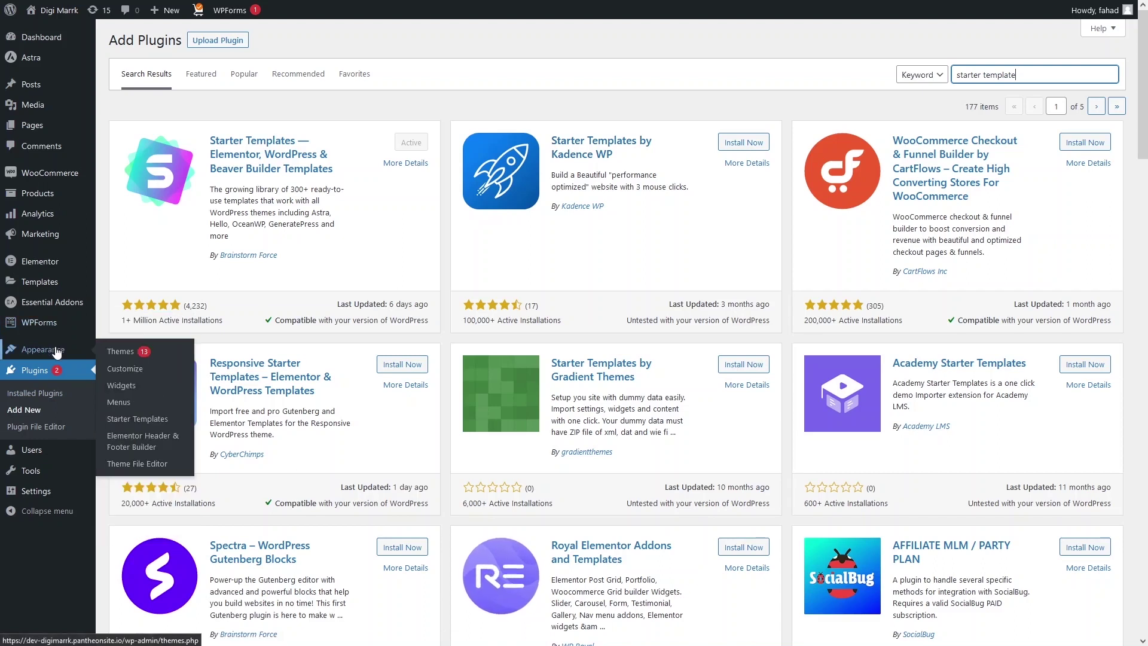
{"action": "left_click", "coordinate": [140, 422]}
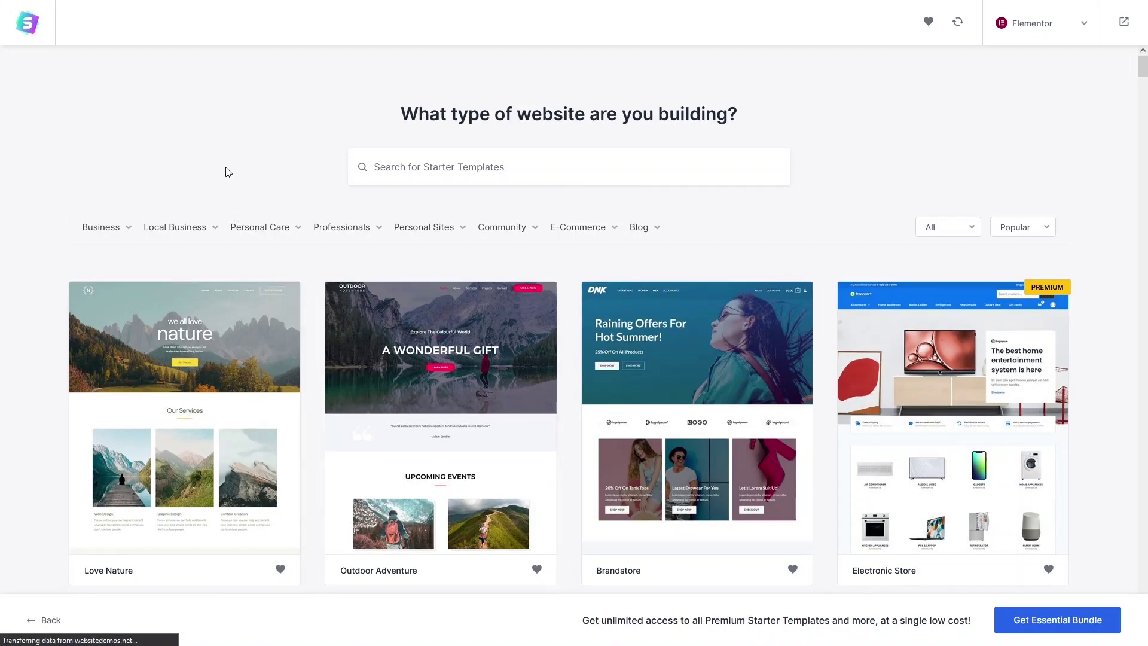
{"action": "left_click", "coordinate": [459, 165]}
{"action": "type", "text": "mountain"}
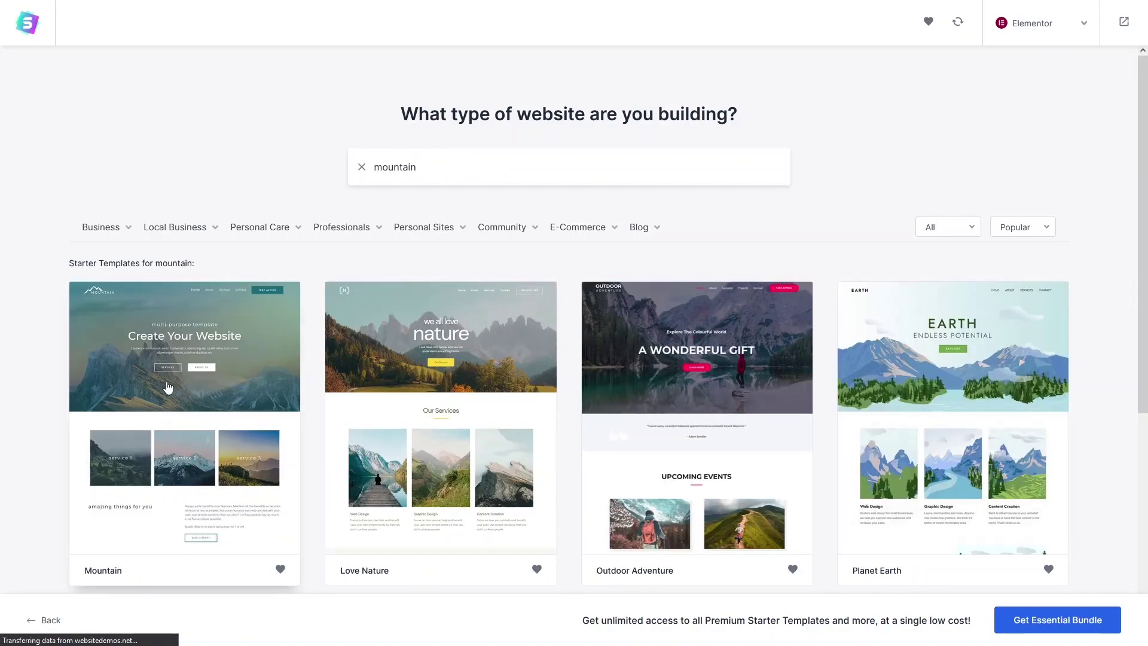
{"action": "scroll", "coordinate": [176, 375], "scroll_direction": "down", "scroll_amount": 1}
{"action": "scroll", "coordinate": [176, 375], "scroll_direction": "down", "scroll_amount": 3}
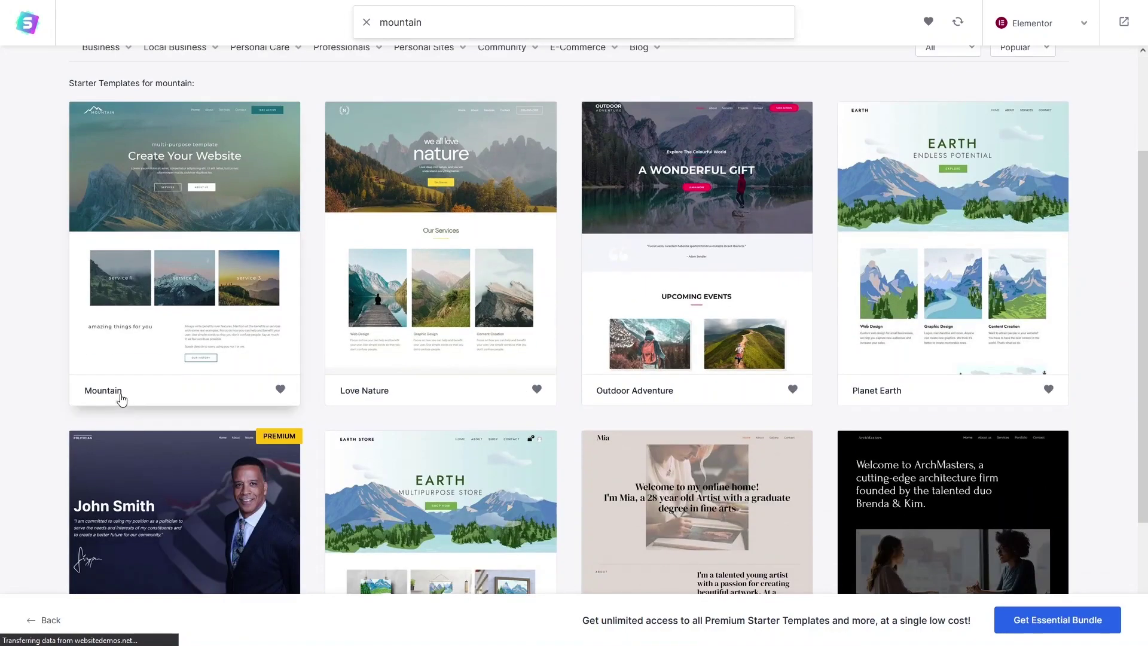
{"action": "scroll", "coordinate": [121, 399], "scroll_direction": "up", "scroll_amount": 2}
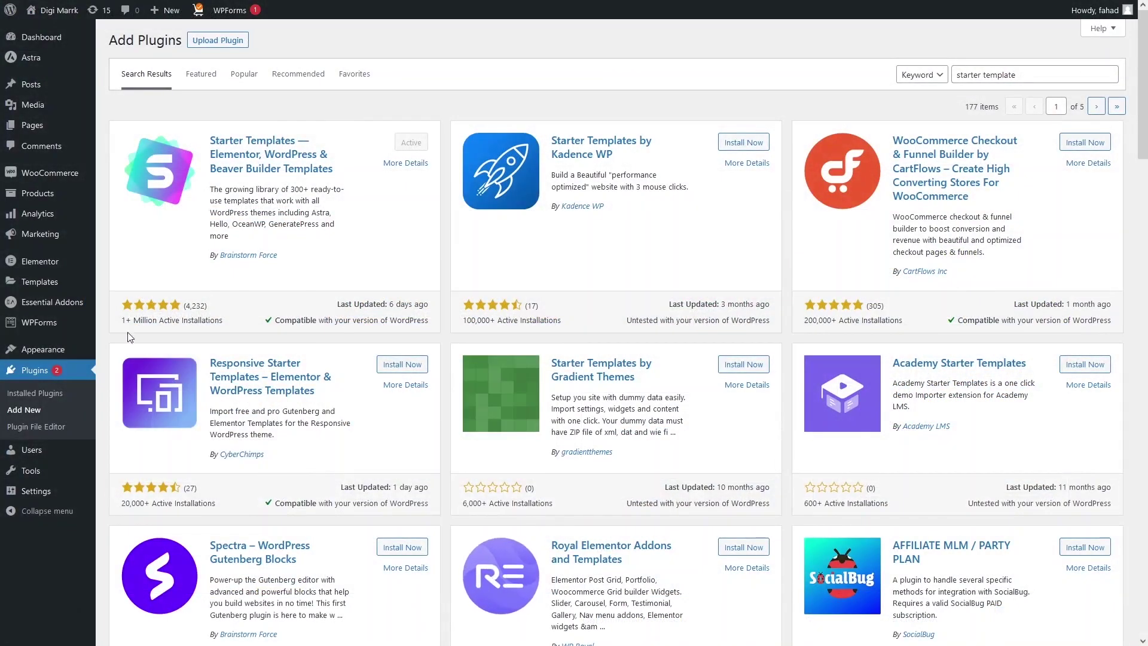
Open Essential Addons' Elements list and scroll to WooCommerce Elements, confirming Product Grid is on.
{"action": "mouse_move", "coordinate": [78, 281]}
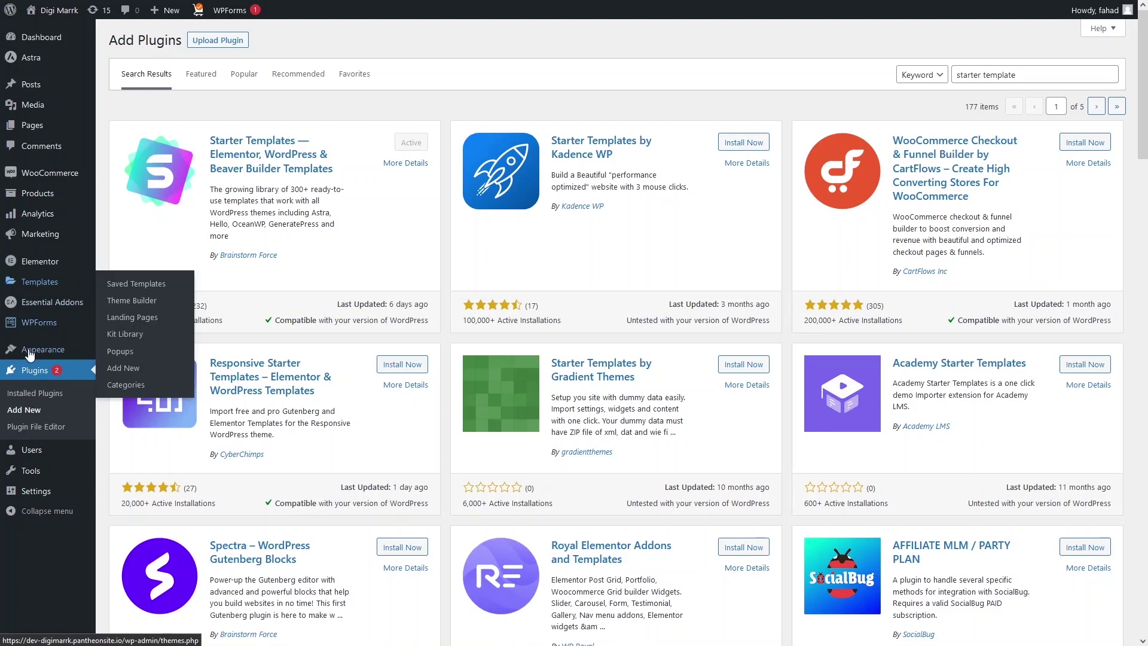
{"action": "left_click", "coordinate": [89, 303]}
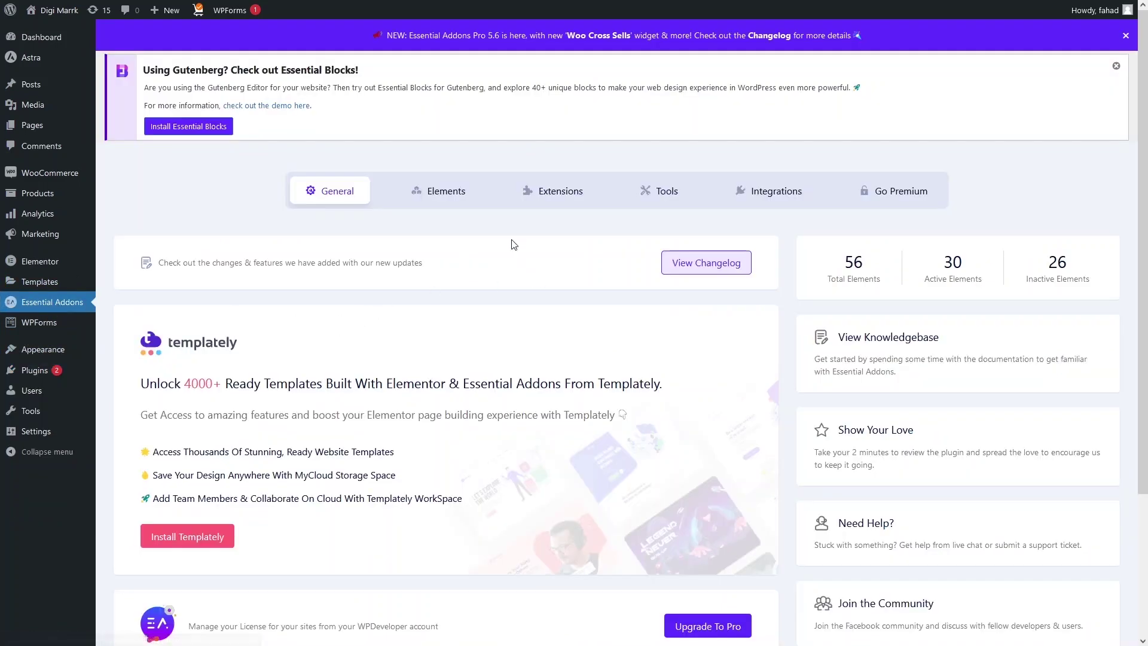
{"action": "left_click", "coordinate": [437, 206]}
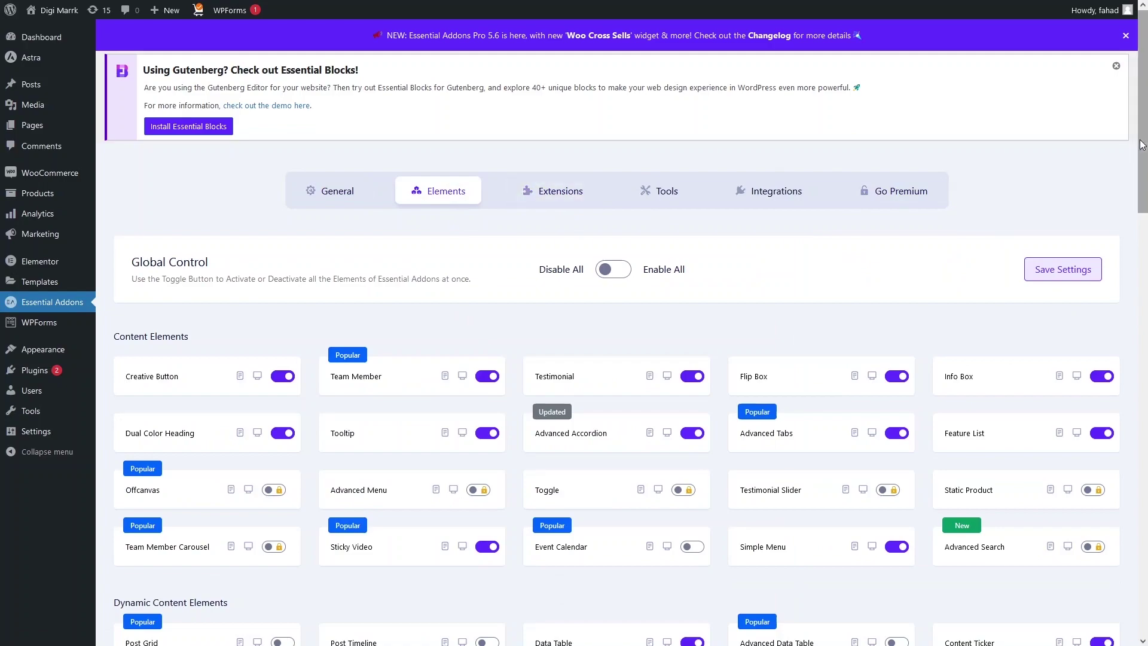
{"action": "left_click_drag", "start_coordinate": [1142, 143], "coordinate": [1141, 568]}
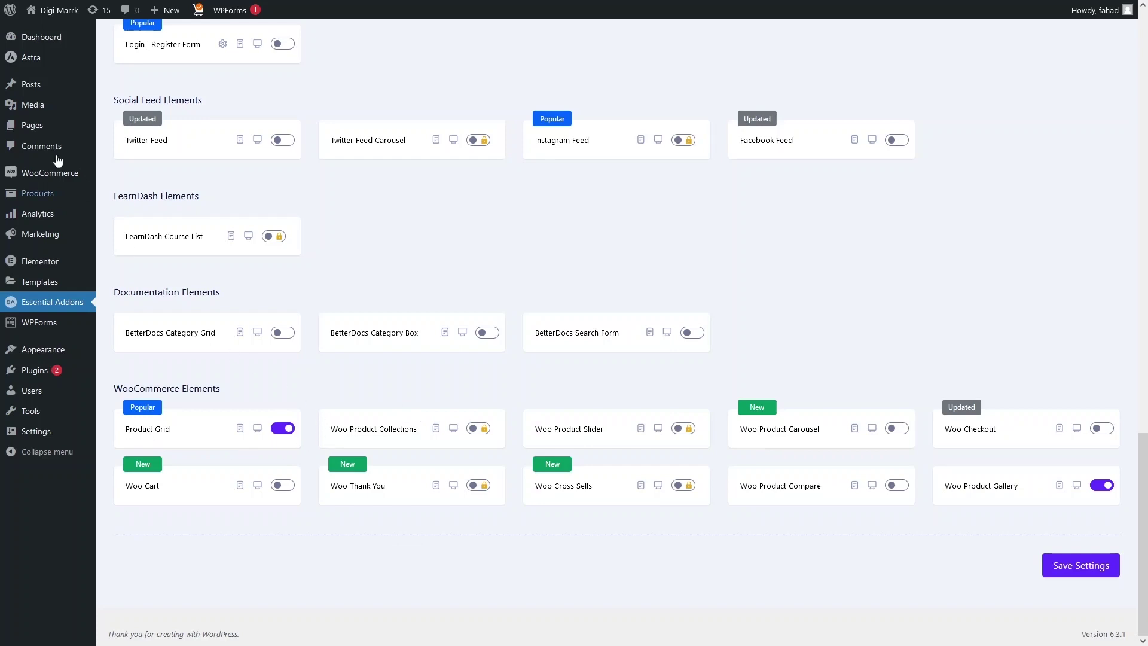
{"action": "mouse_move", "coordinate": [40, 130]}
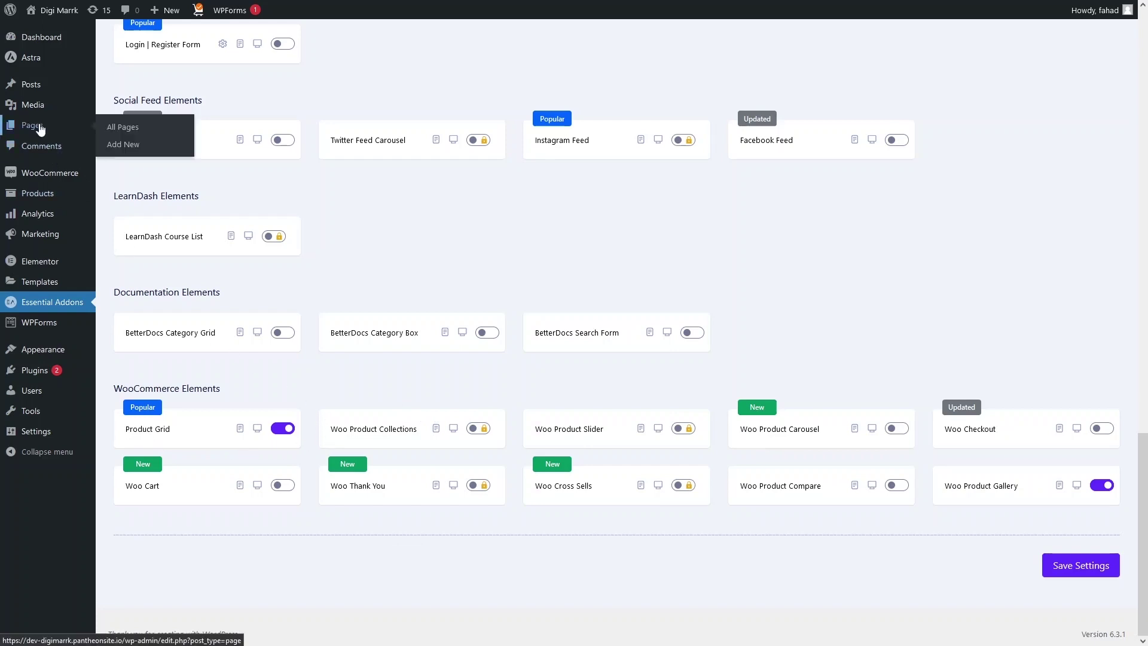
Add a new page titled 'Products' and open it in Elementor.
{"action": "left_click", "coordinate": [133, 146]}
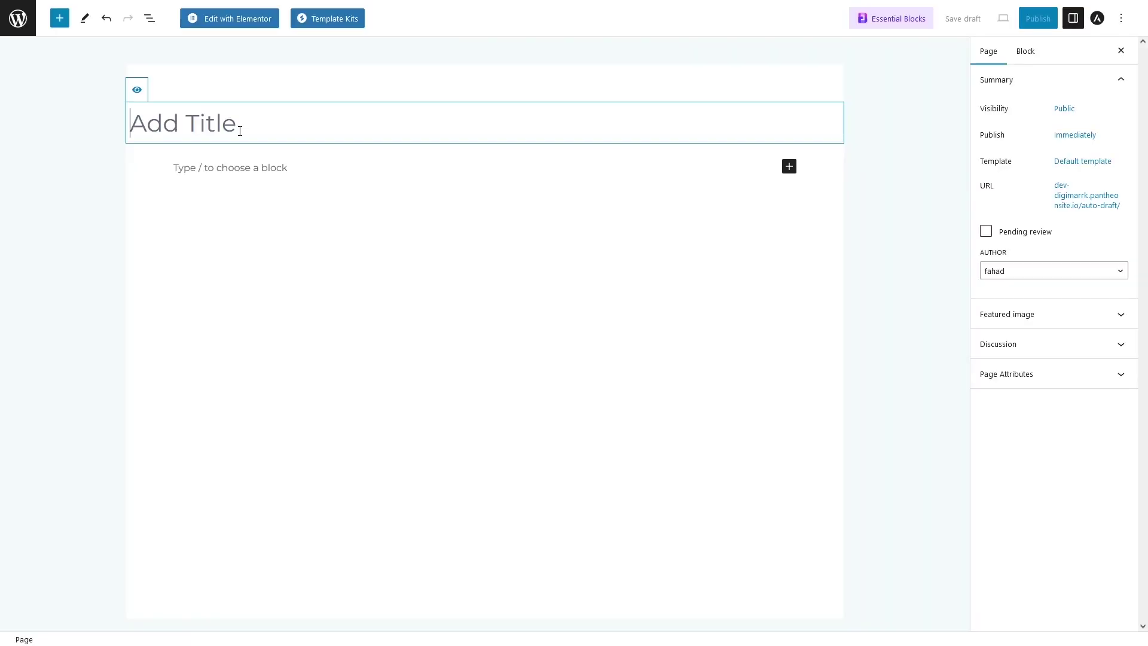
{"action": "type", "text": "Products"}
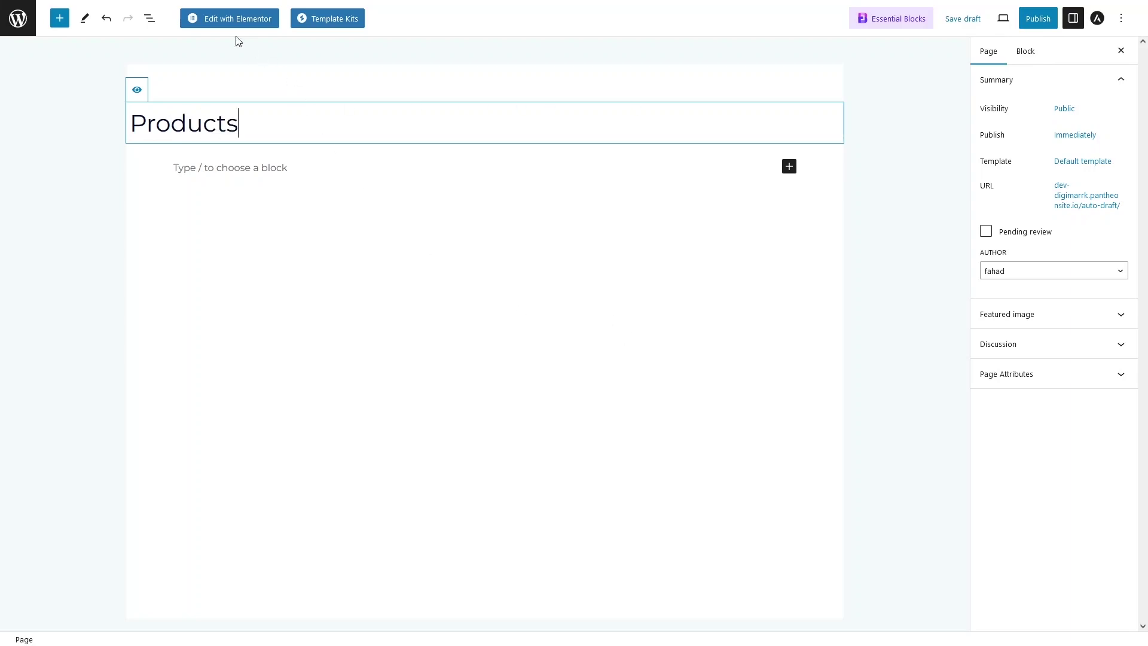
{"action": "left_click", "coordinate": [229, 26]}
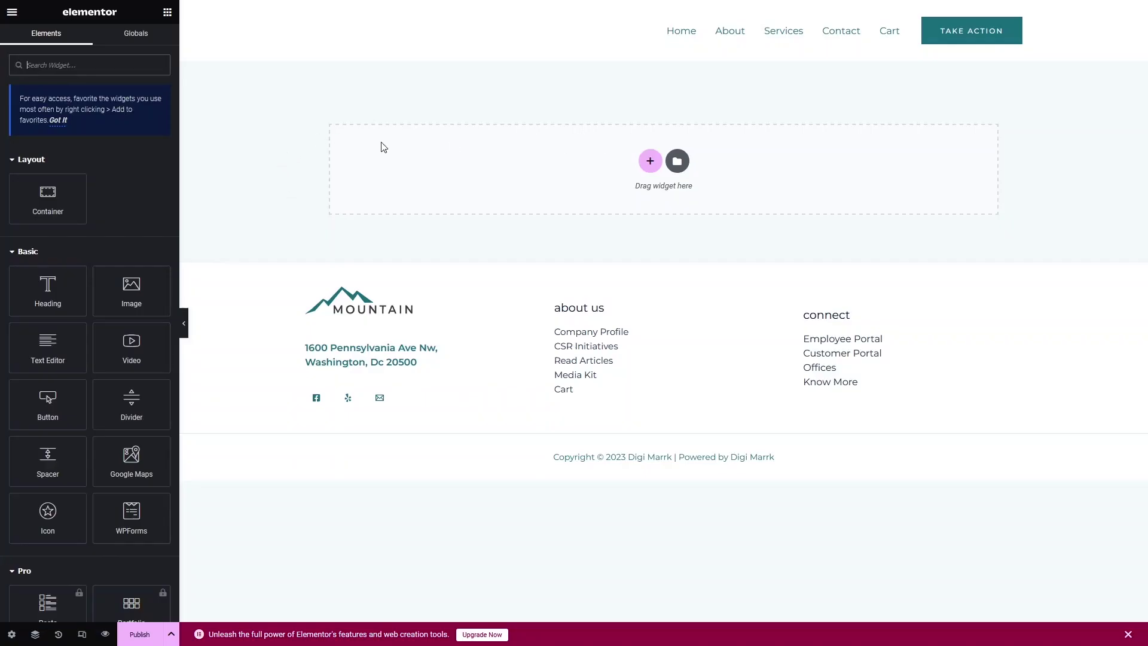
Insert a single-column container at the top with Full Width content width.
{"action": "left_click", "coordinate": [649, 160]}
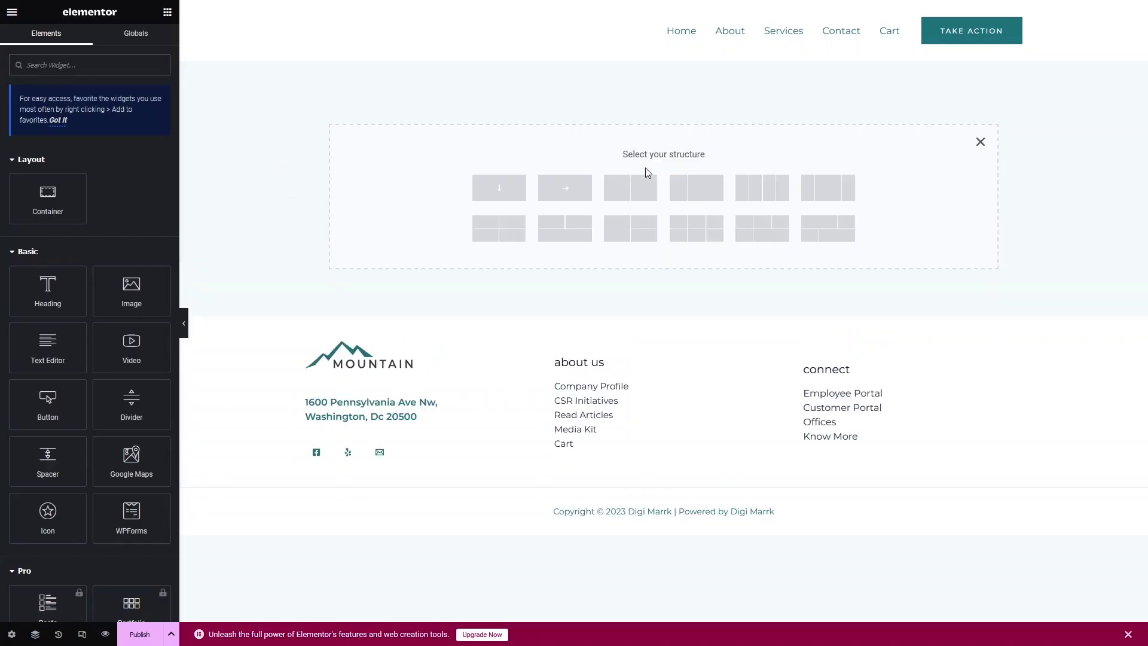
{"action": "left_click", "coordinate": [499, 193]}
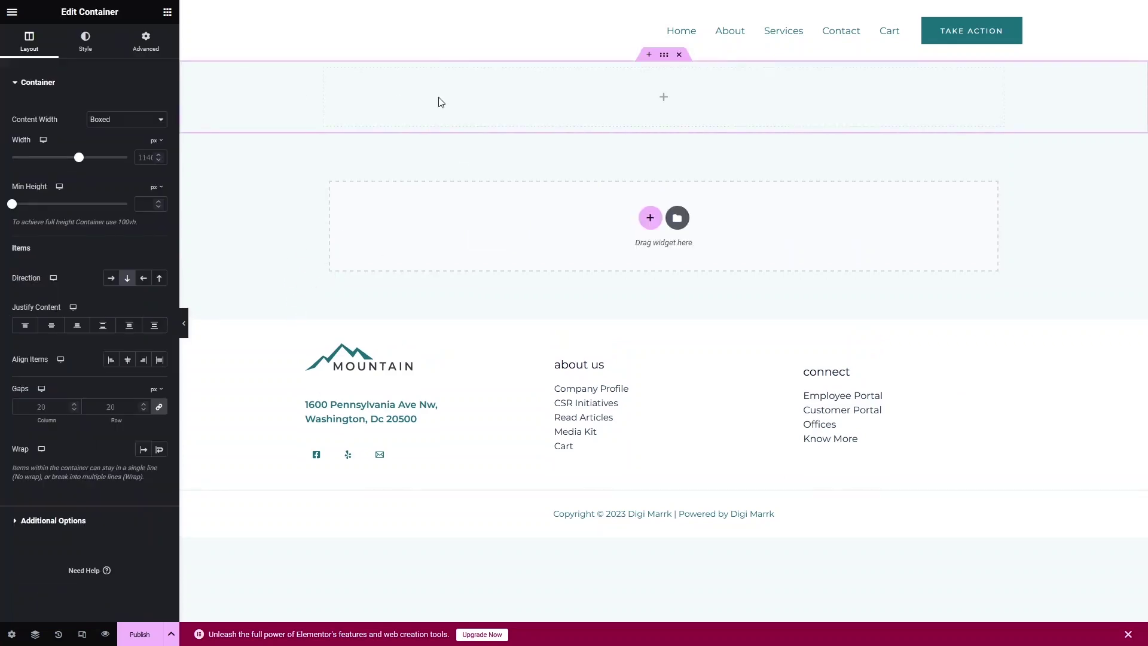
{"action": "left_click", "coordinate": [158, 120]}
{"action": "left_click", "coordinate": [120, 154]}
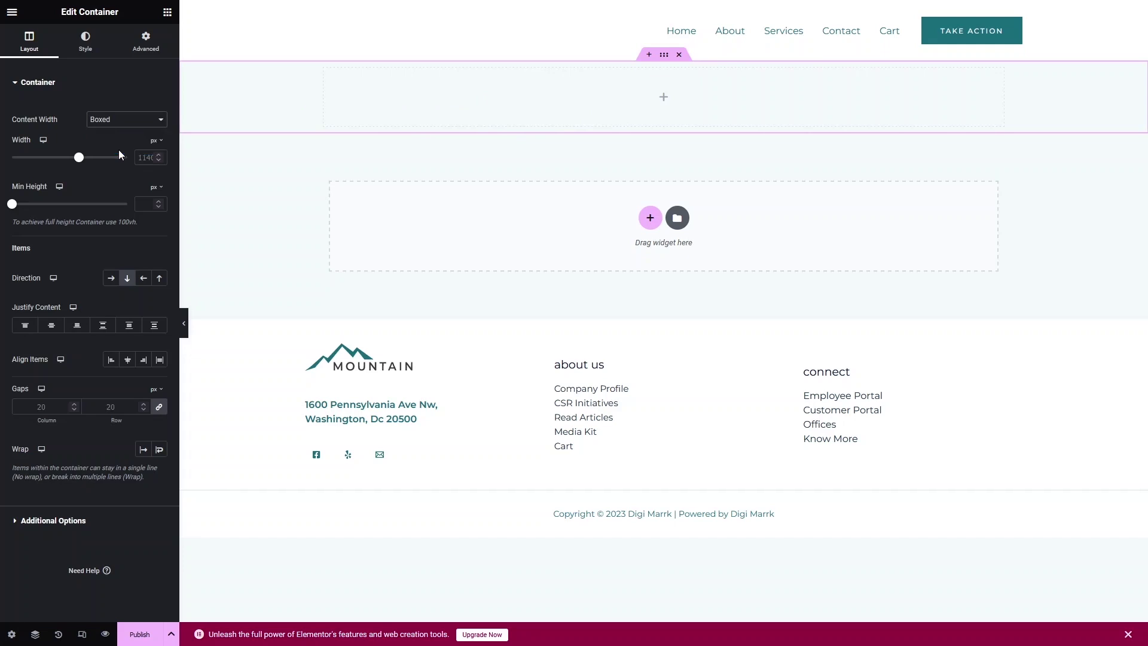
Add a centred 'Products' heading with near-white #F7F7F7 text to the container.
{"action": "left_click", "coordinate": [167, 12]}
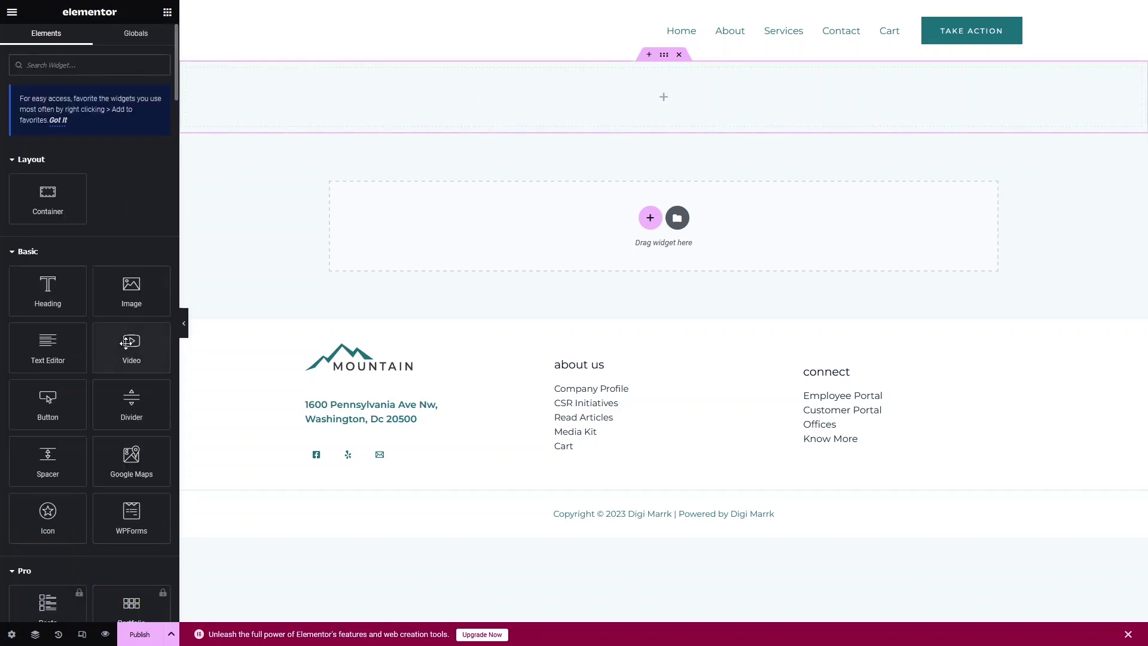
{"action": "left_click_drag", "start_coordinate": [43, 308], "coordinate": [567, 98]}
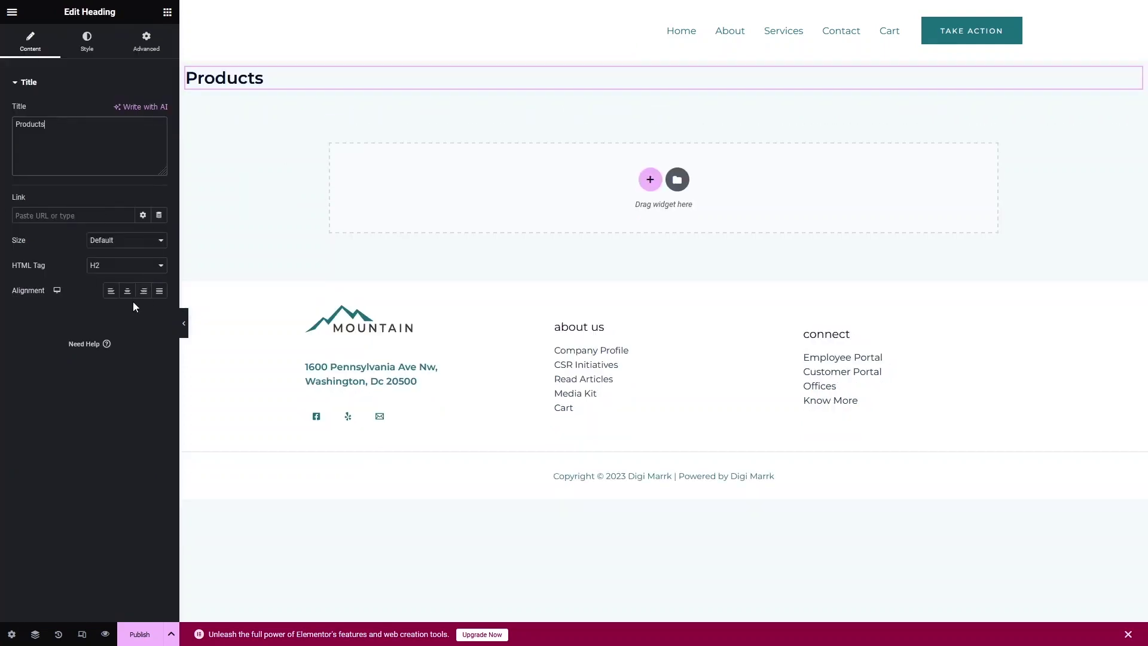
{"action": "left_click", "coordinate": [127, 290]}
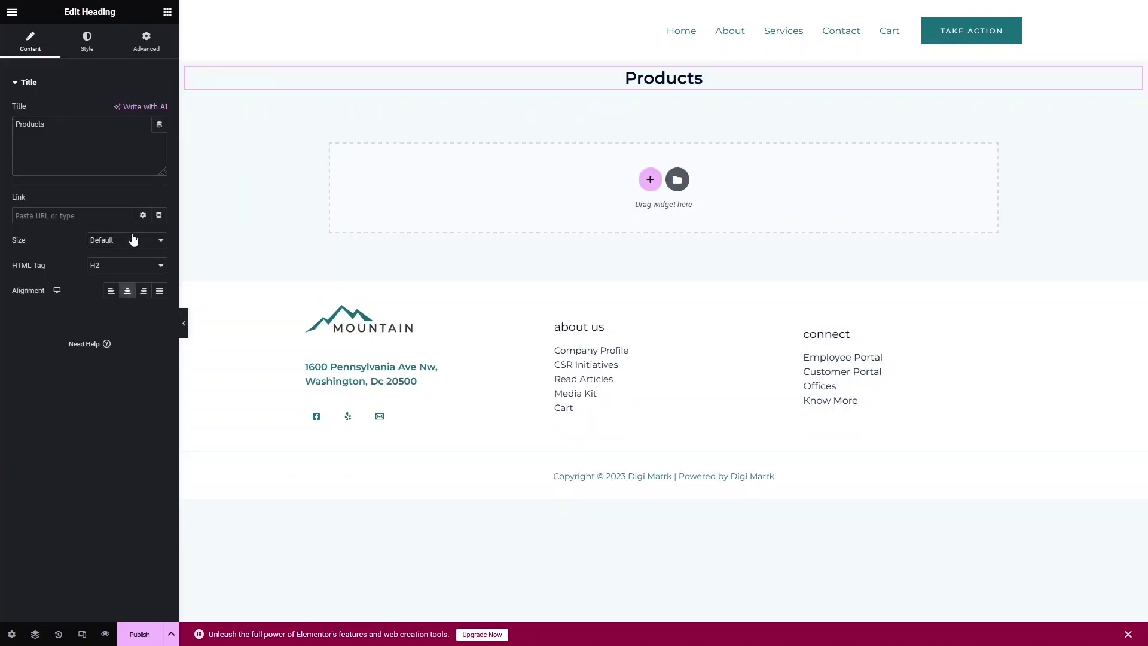
{"action": "left_click", "coordinate": [88, 41]}
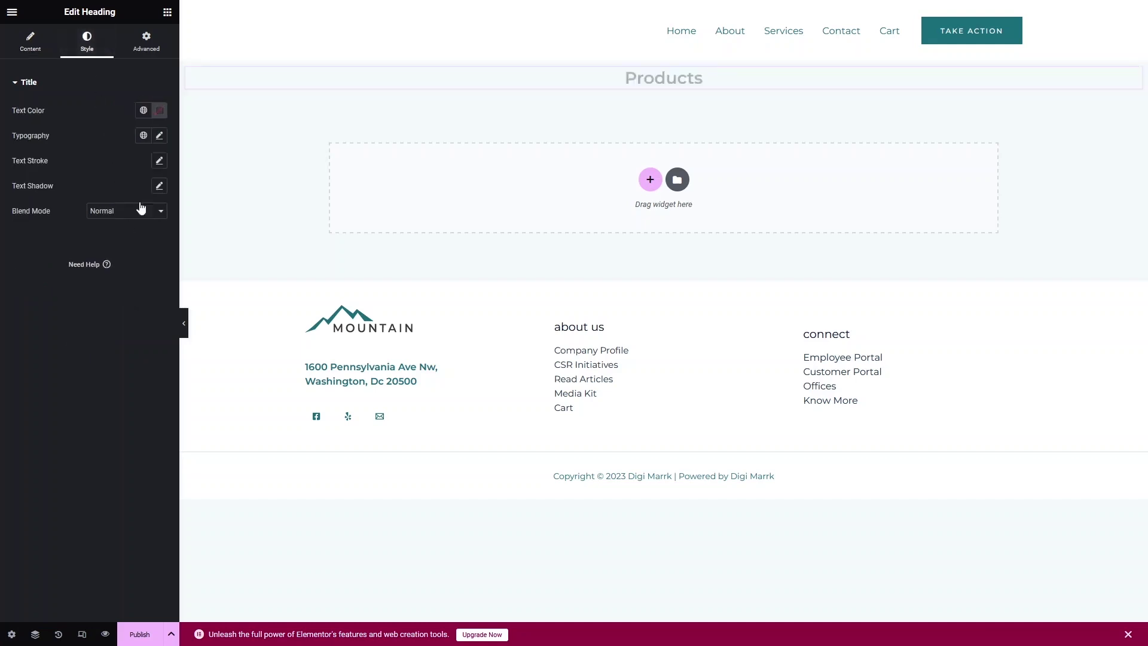
{"action": "left_click", "coordinate": [159, 110]}
{"action": "left_click_drag", "start_coordinate": [131, 167], "coordinate": [85, 159]}
{"action": "left_click", "coordinate": [78, 320]}
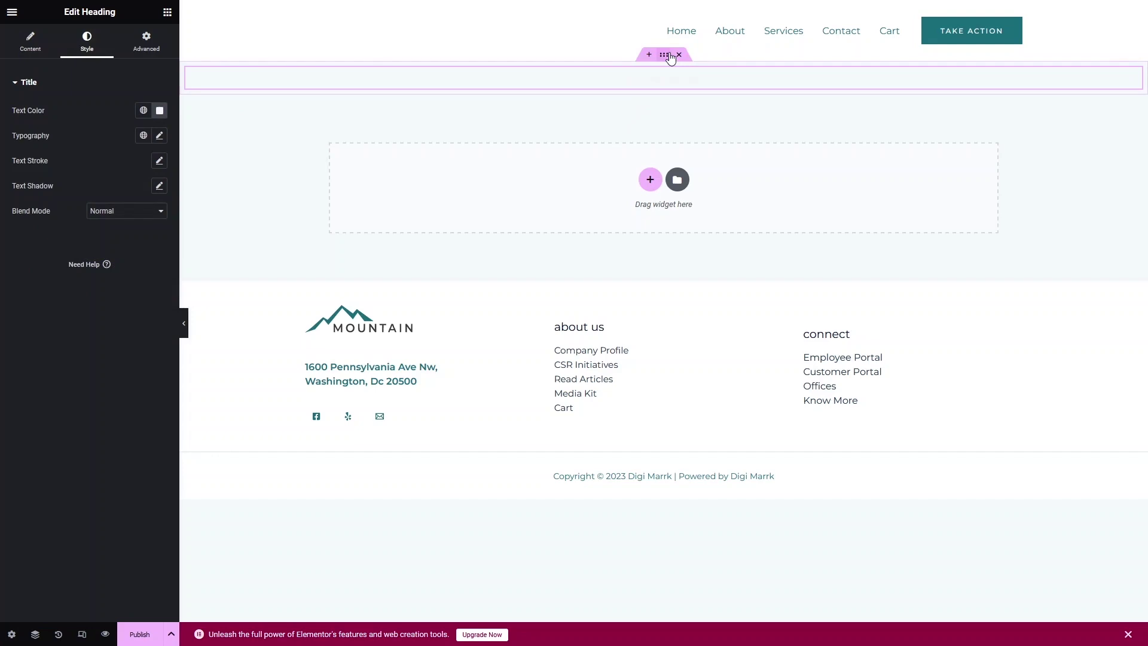
{"action": "left_click", "coordinate": [668, 57]}
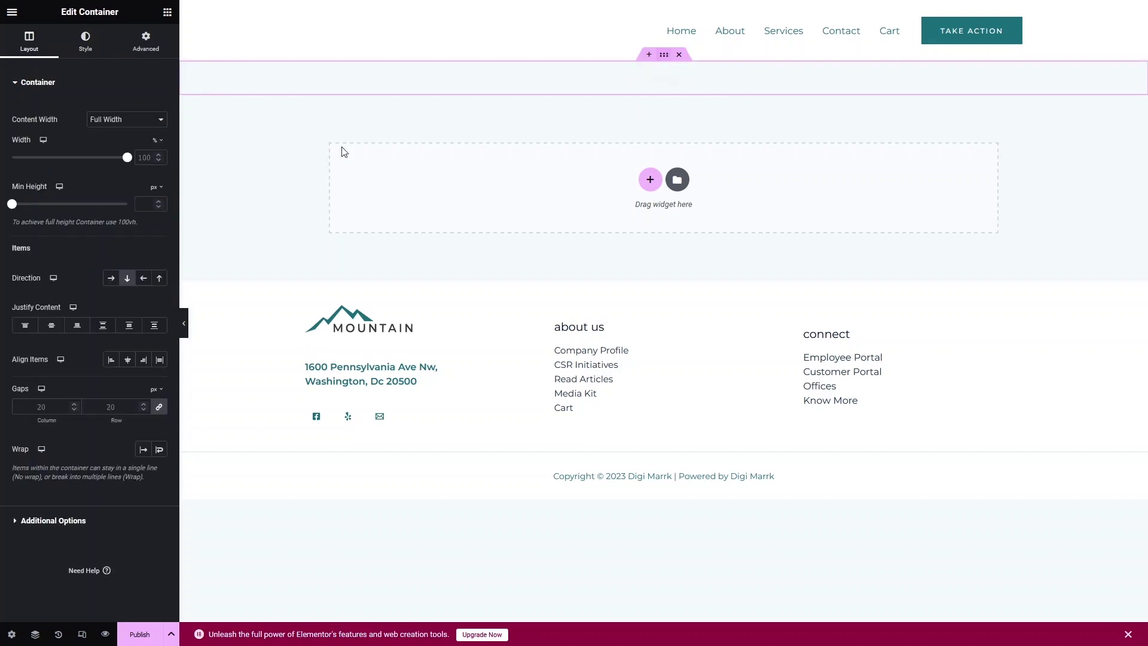
Set the boutique bags photo as the container's classic background image.
{"action": "left_click", "coordinate": [88, 52]}
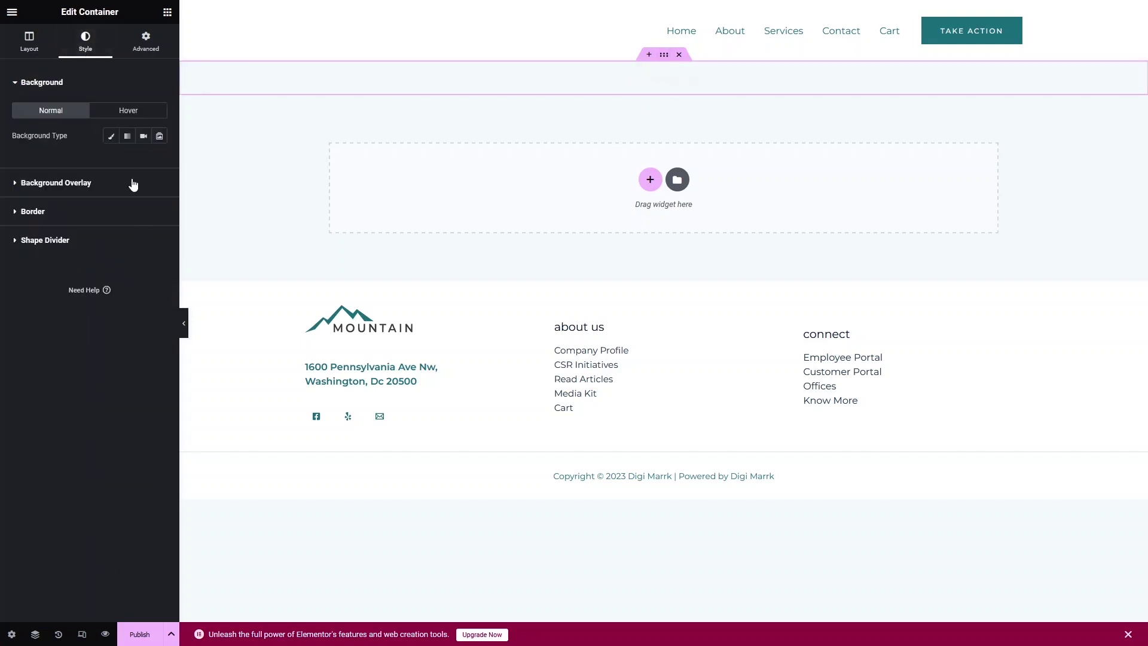
{"action": "left_click", "coordinate": [111, 136]}
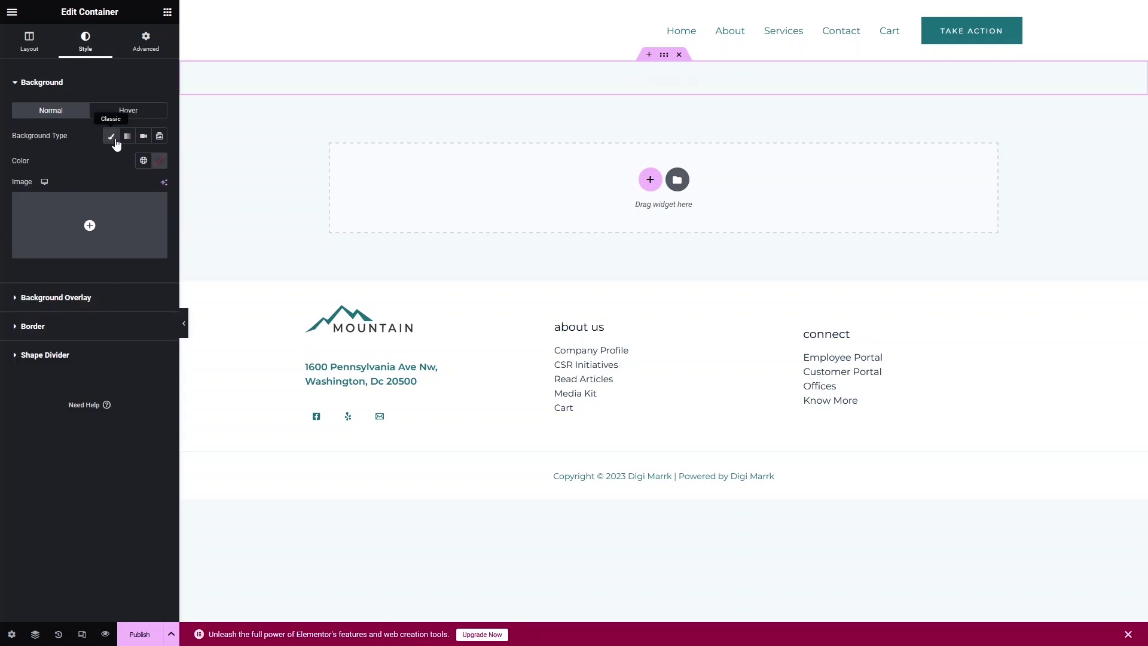
{"action": "left_click", "coordinate": [96, 228]}
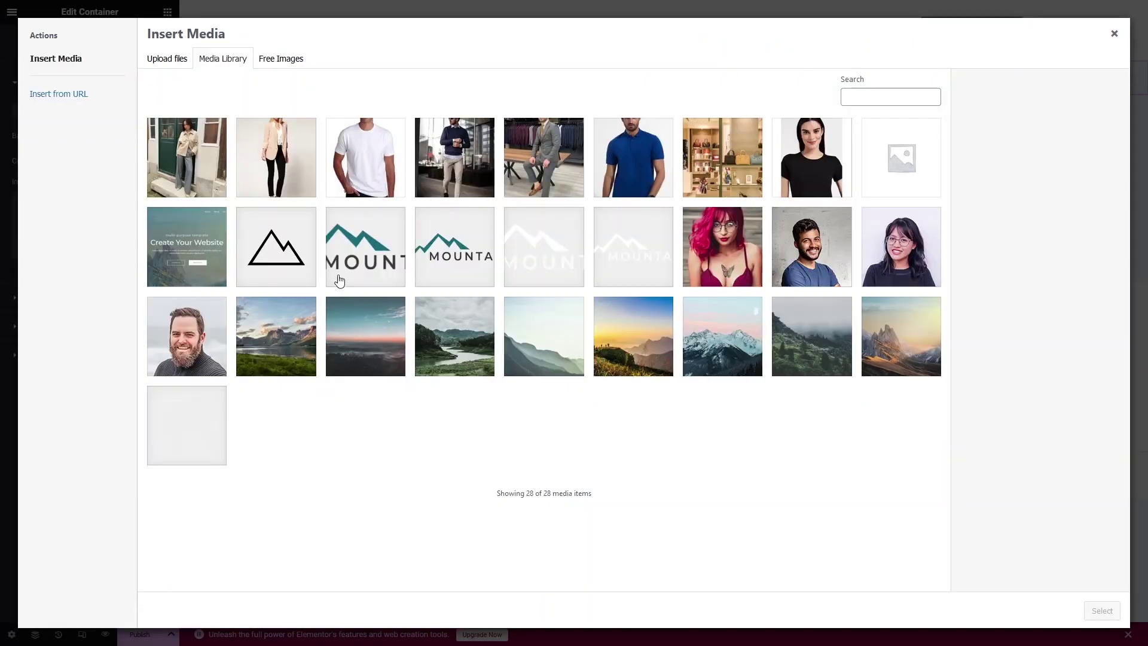
{"action": "left_click", "coordinate": [726, 186]}
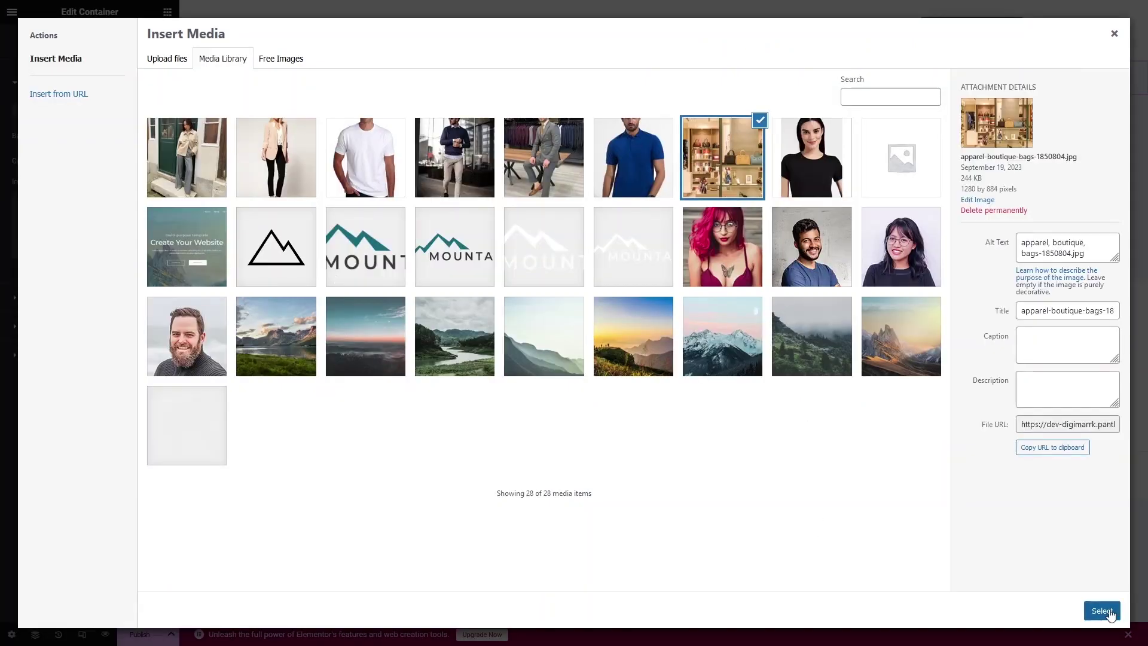
{"action": "left_click", "coordinate": [1102, 610]}
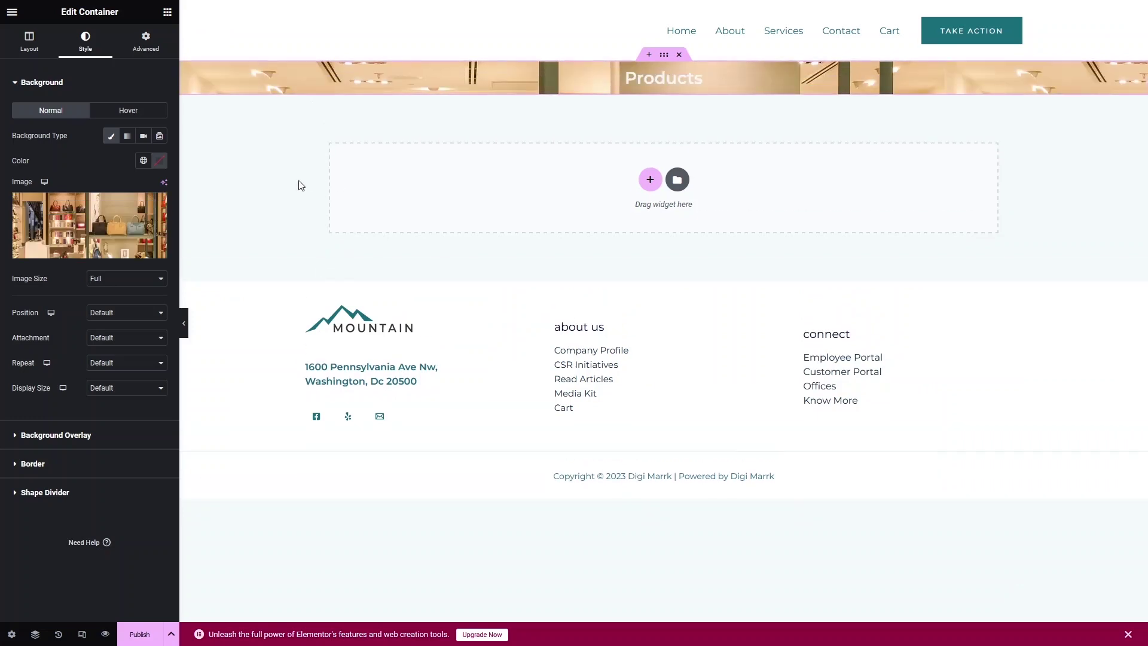
Position the background at Center Center with Cover display size.
{"action": "left_click", "coordinate": [149, 315]}
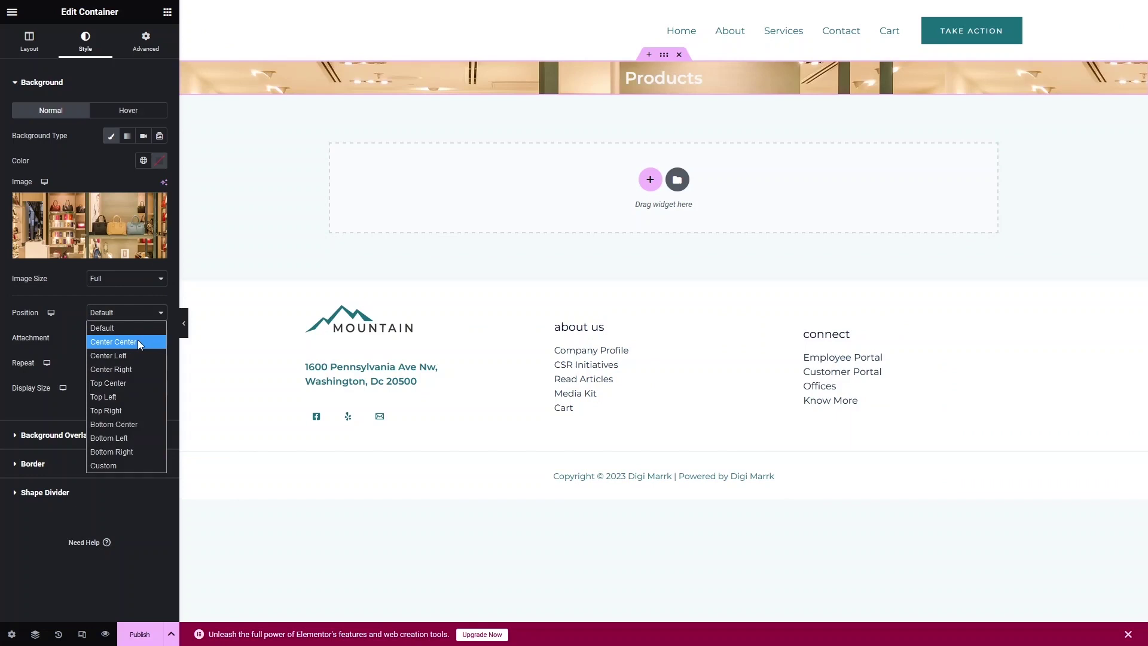
{"action": "key", "text": "Escape"}
{"action": "left_click", "coordinate": [137, 340]}
{"action": "left_click", "coordinate": [120, 391]}
{"action": "left_click", "coordinate": [117, 431]}
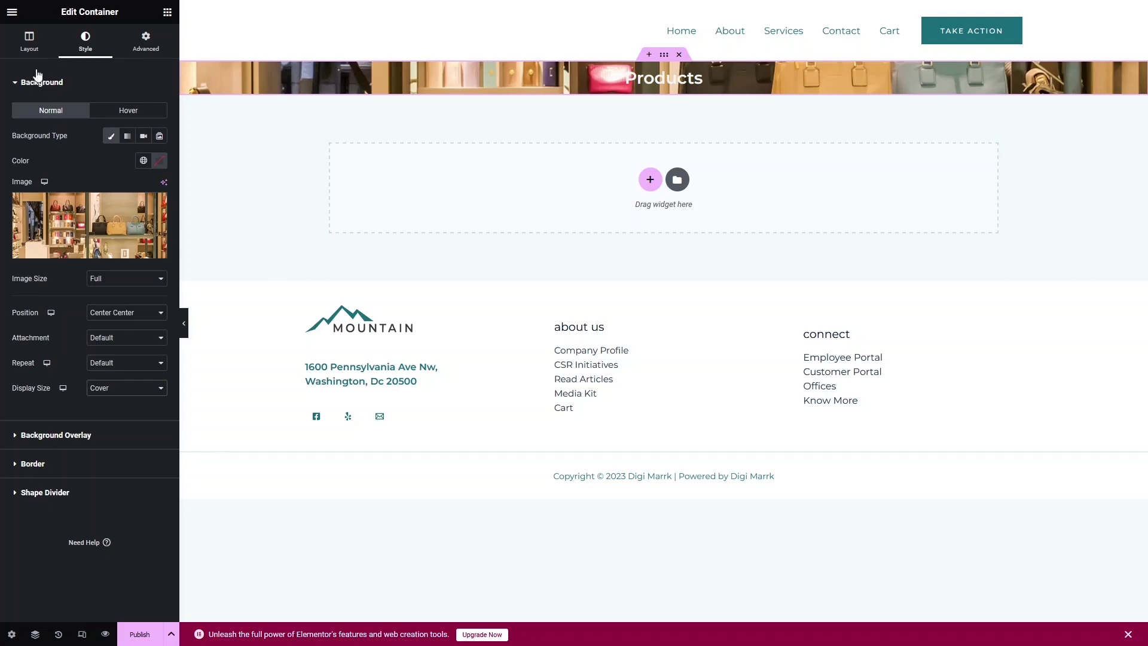
Give the banner a 335 px minimum height and Space Evenly justify content.
{"action": "left_click", "coordinate": [24, 45]}
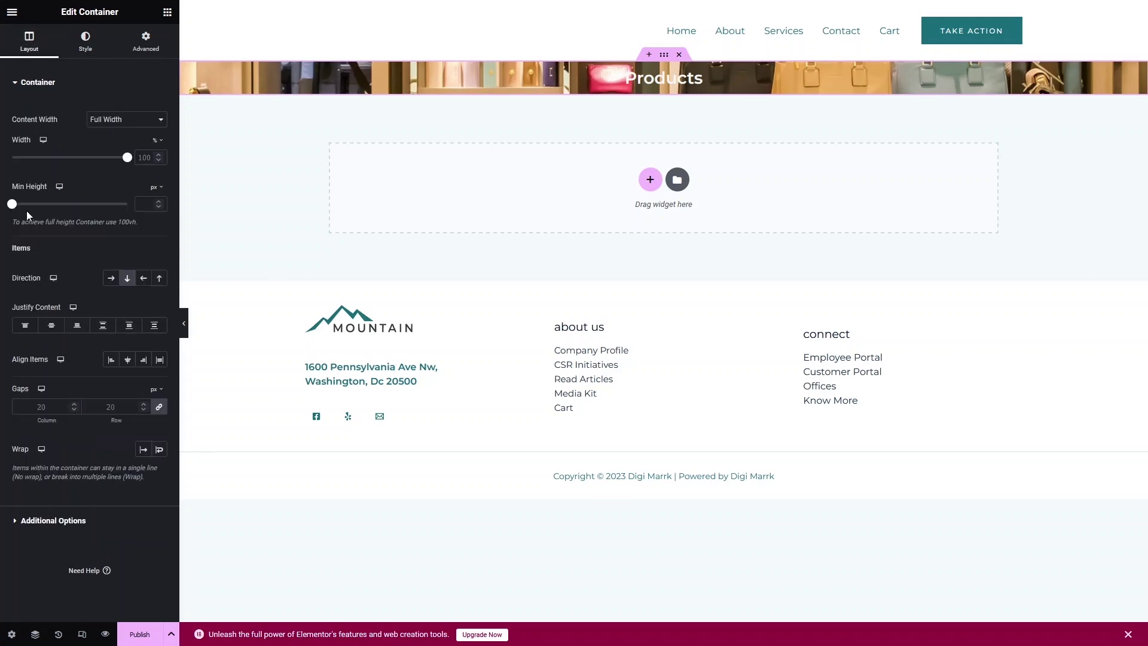
{"action": "left_click_drag", "start_coordinate": [12, 204], "coordinate": [38, 206]}
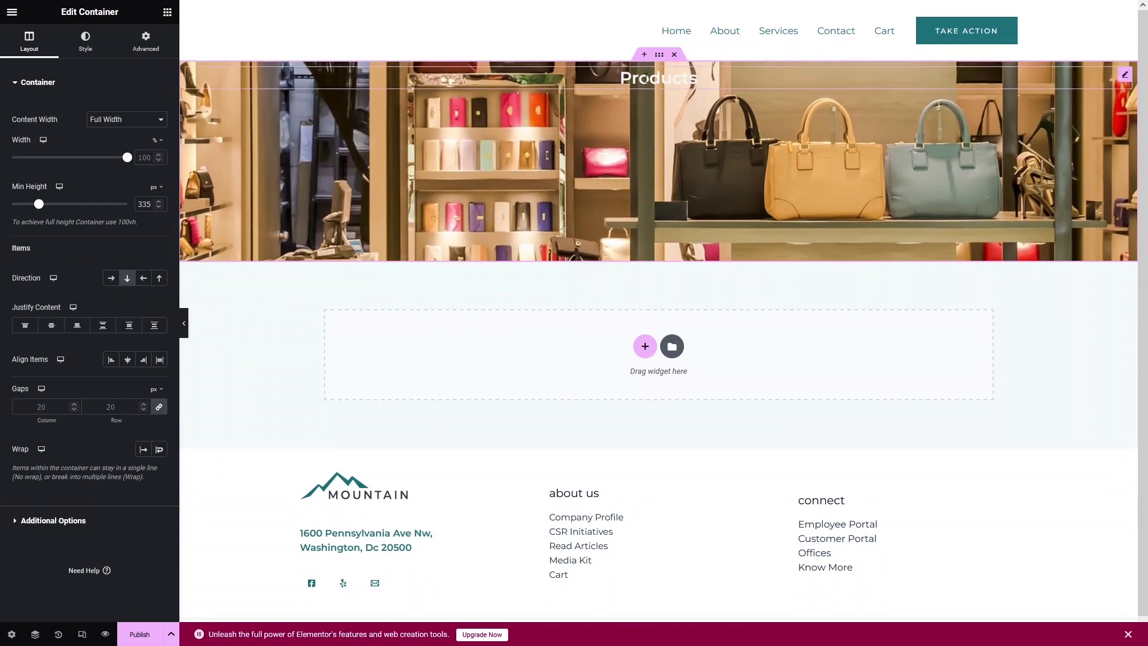
{"action": "left_click", "coordinate": [155, 329]}
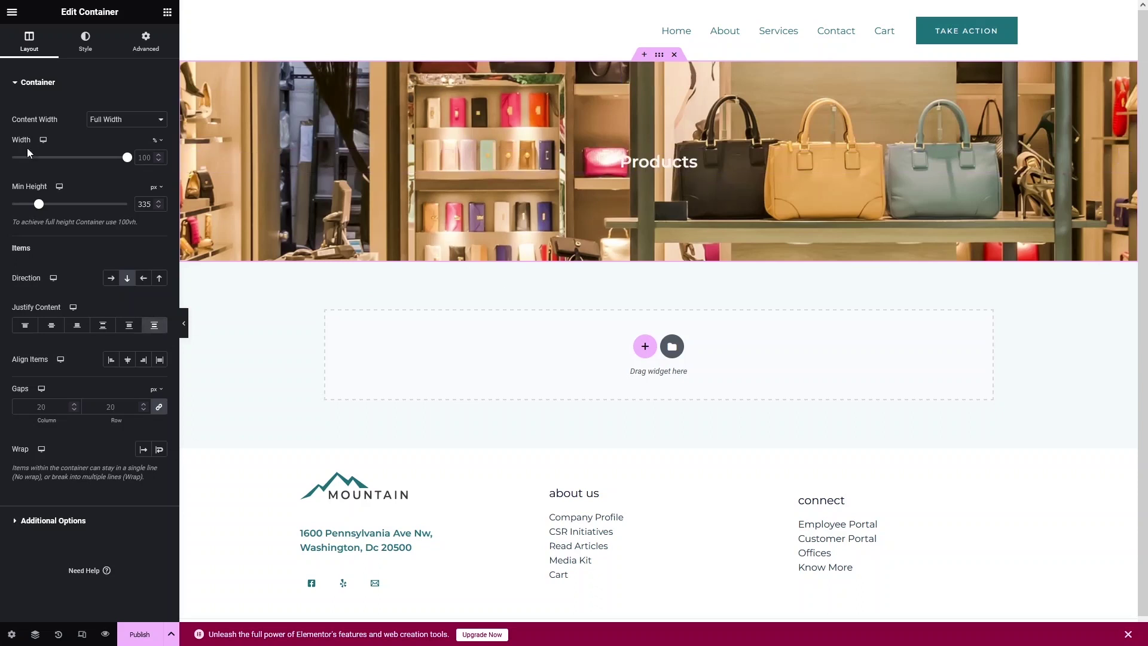
Add a classic black #000000 background overlay at 0.5 opacity.
{"action": "left_click", "coordinate": [87, 43]}
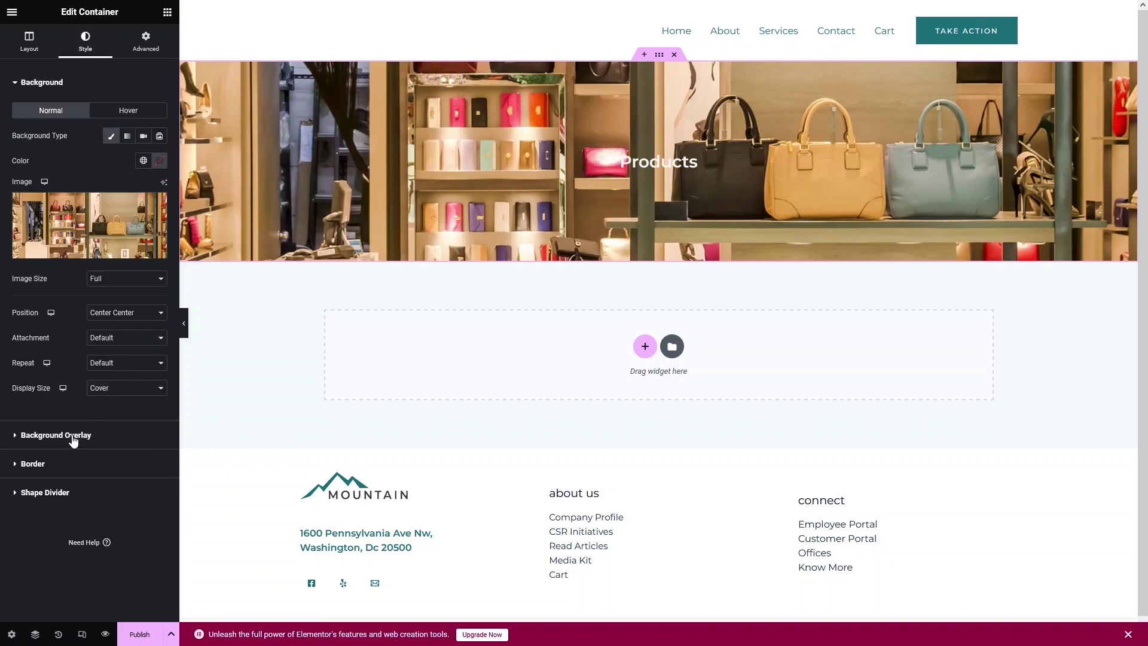
{"action": "left_click", "coordinate": [106, 433]}
{"action": "left_click", "coordinate": [143, 164]}
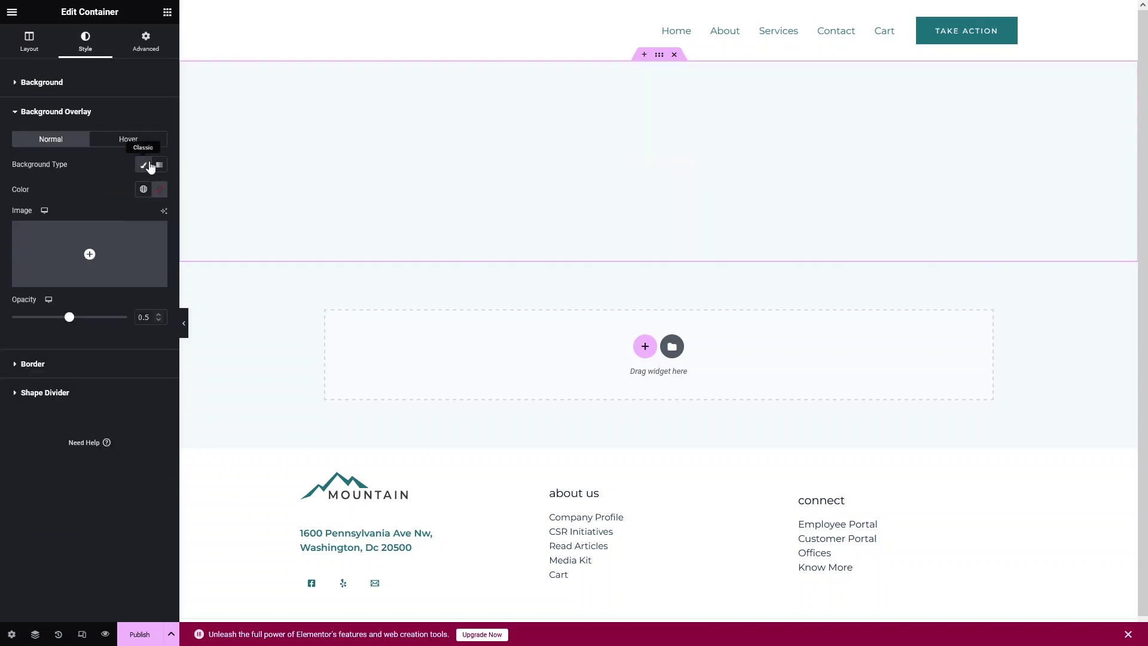
{"action": "left_click", "coordinate": [161, 190]}
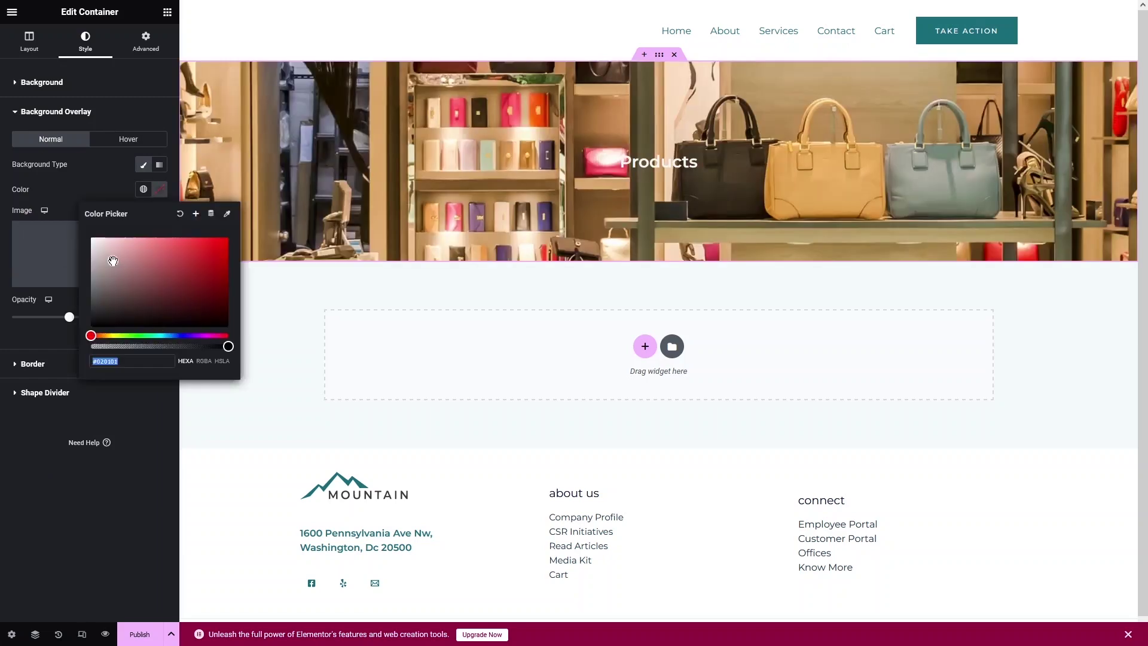
{"action": "left_click_drag", "start_coordinate": [112, 260], "coordinate": [90, 327]}
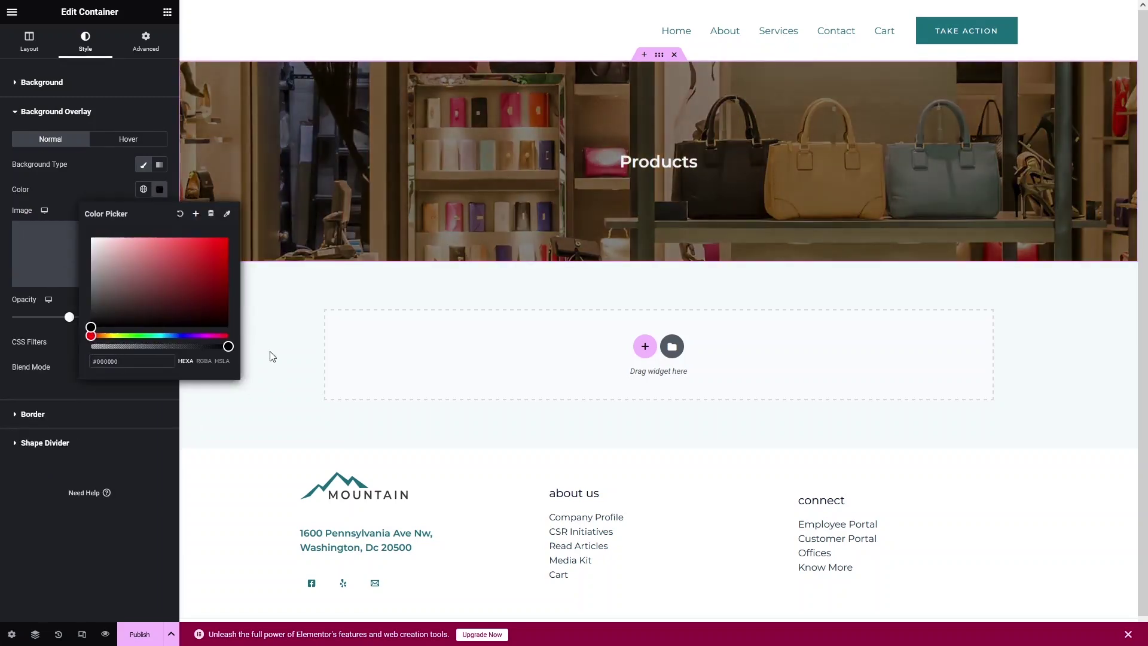
{"action": "left_click", "coordinate": [610, 167]}
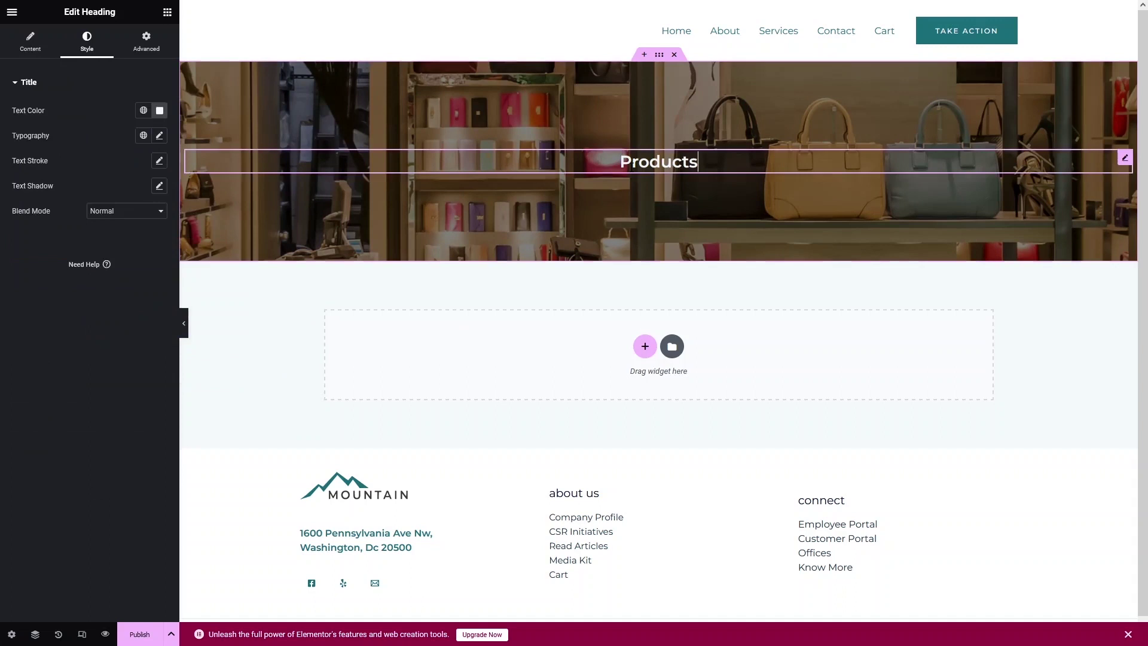
Set the Products heading's typography size to 70 px.
{"action": "left_click", "coordinate": [633, 191]}
{"action": "left_click", "coordinate": [645, 163]}
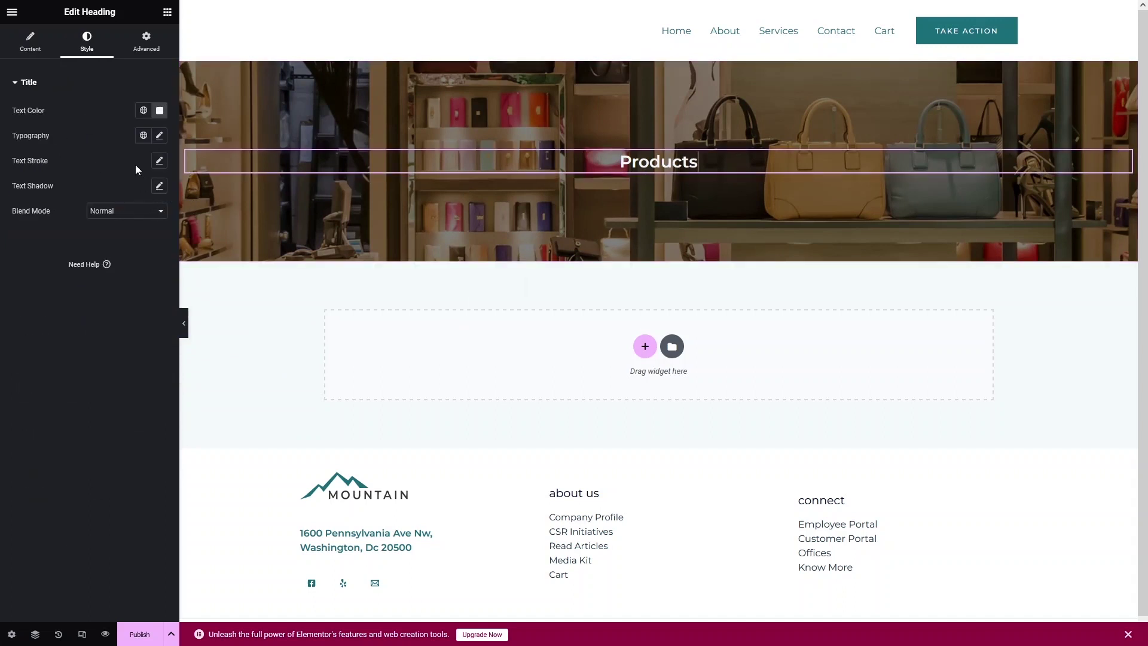
{"action": "left_click", "coordinate": [160, 136]}
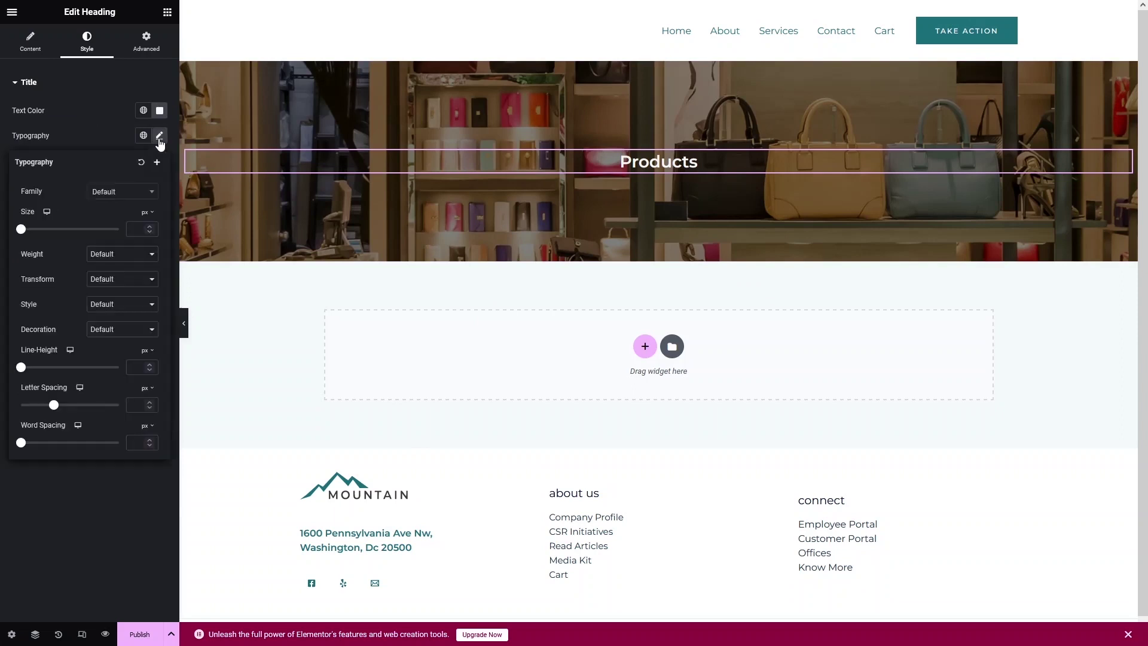
{"action": "left_click_drag", "start_coordinate": [22, 232], "coordinate": [54, 233]}
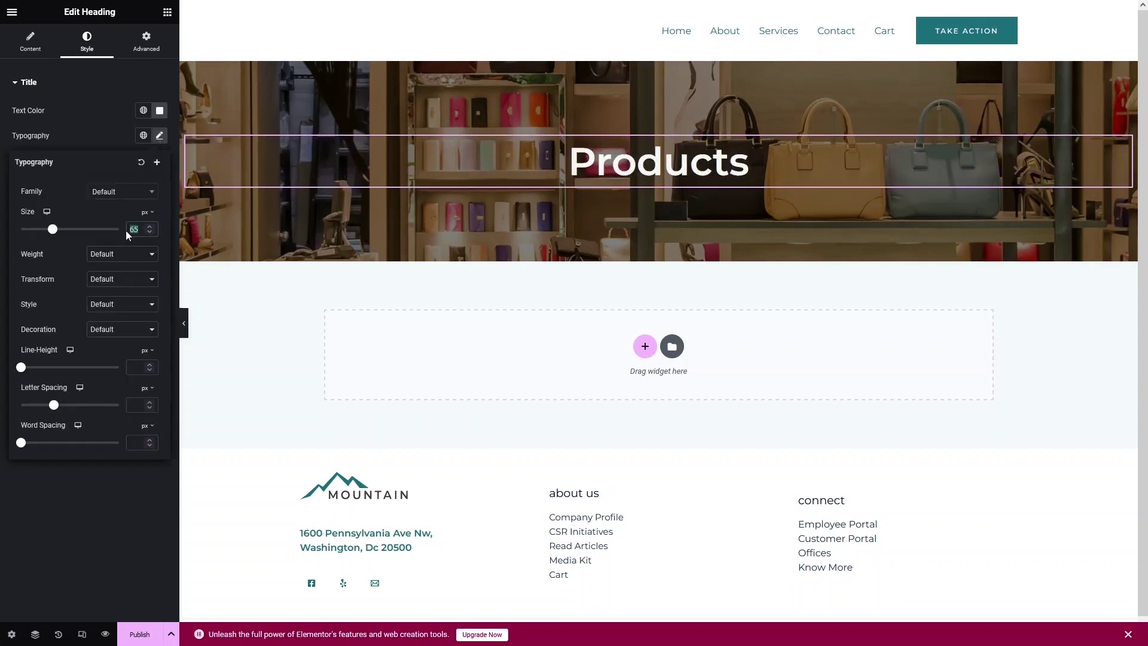
{"action": "type", "text": "70"}
{"action": "left_click", "coordinate": [280, 419]}
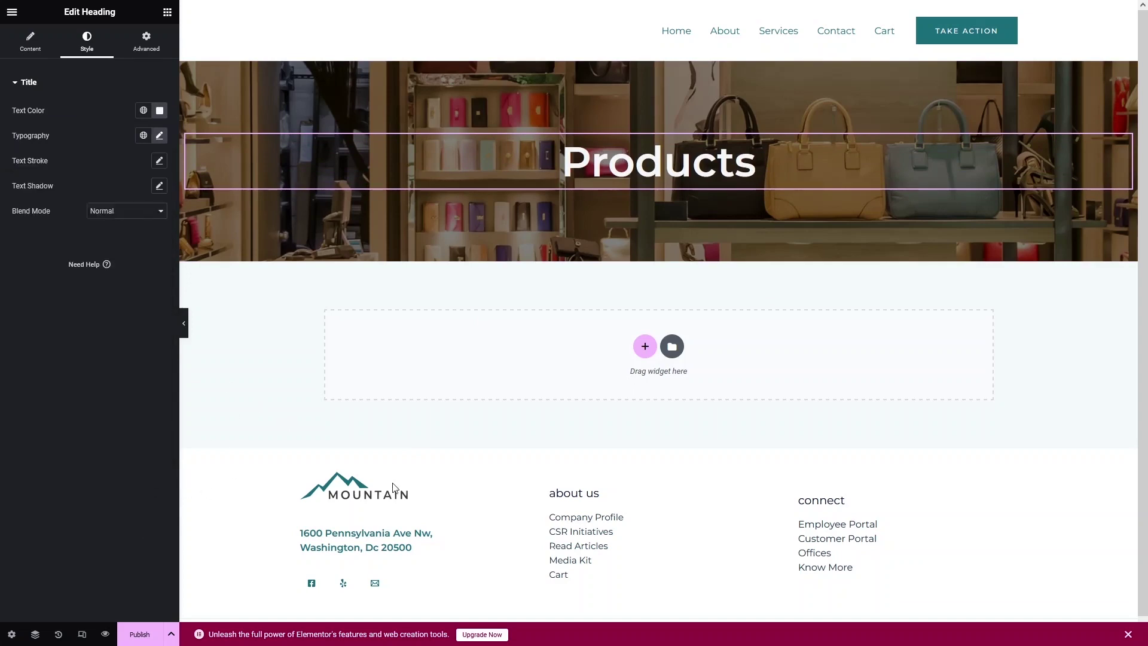
Add a single-column container below the banner and drop a Product Grid widget into it.
{"action": "left_click", "coordinate": [648, 354]}
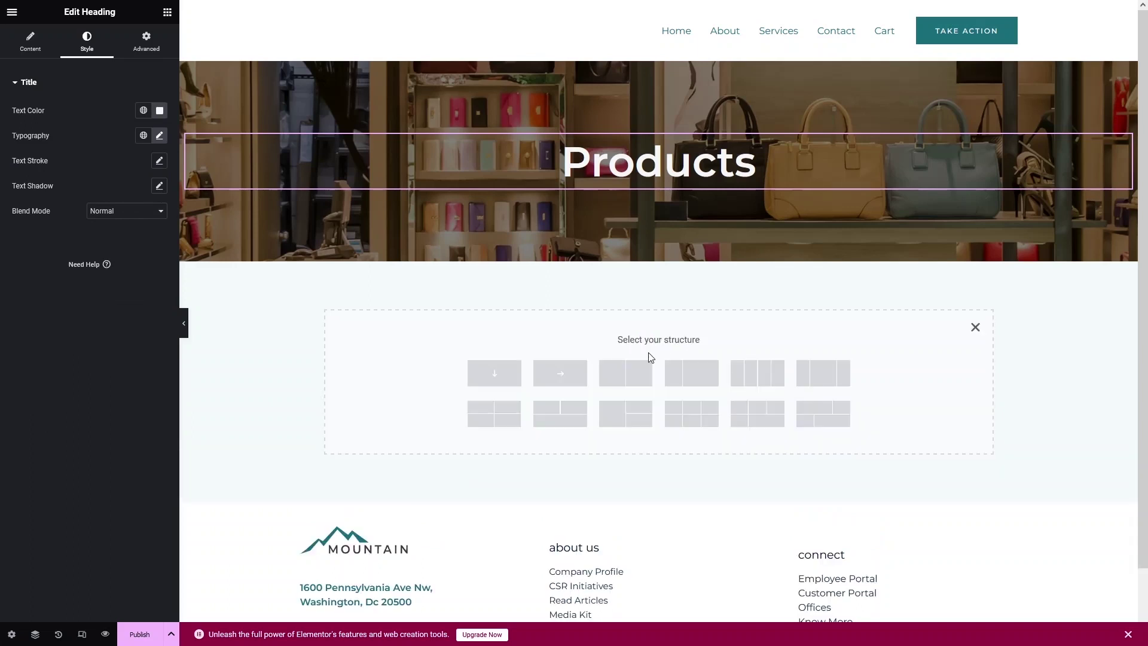
{"action": "left_click", "coordinate": [495, 381]}
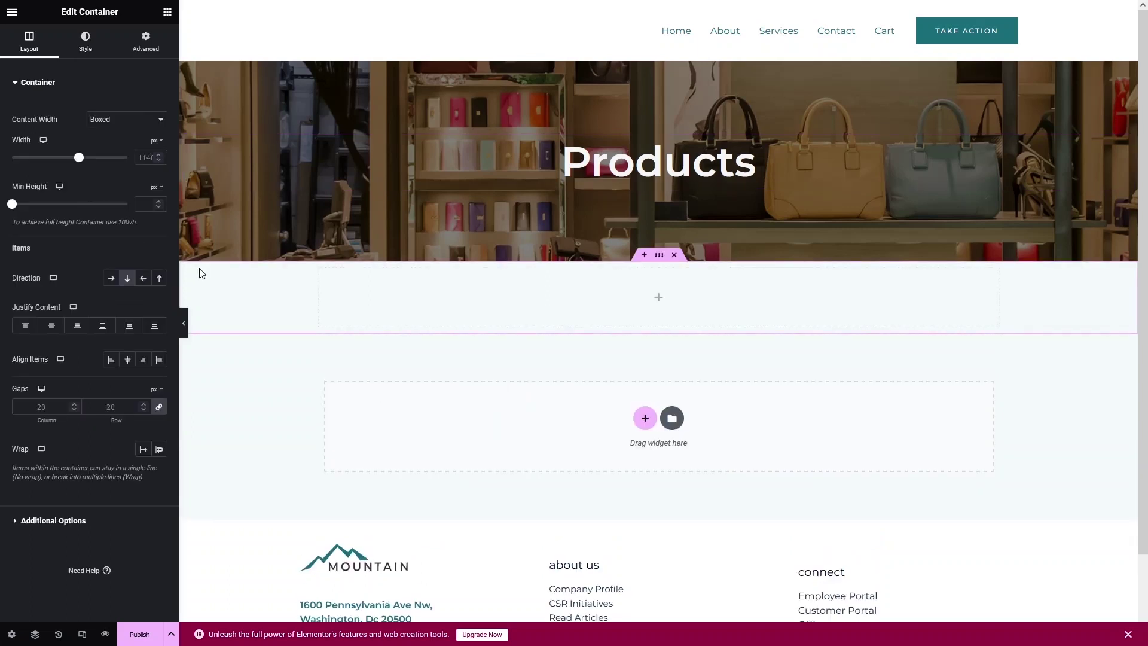
{"action": "left_click", "coordinate": [168, 13]}
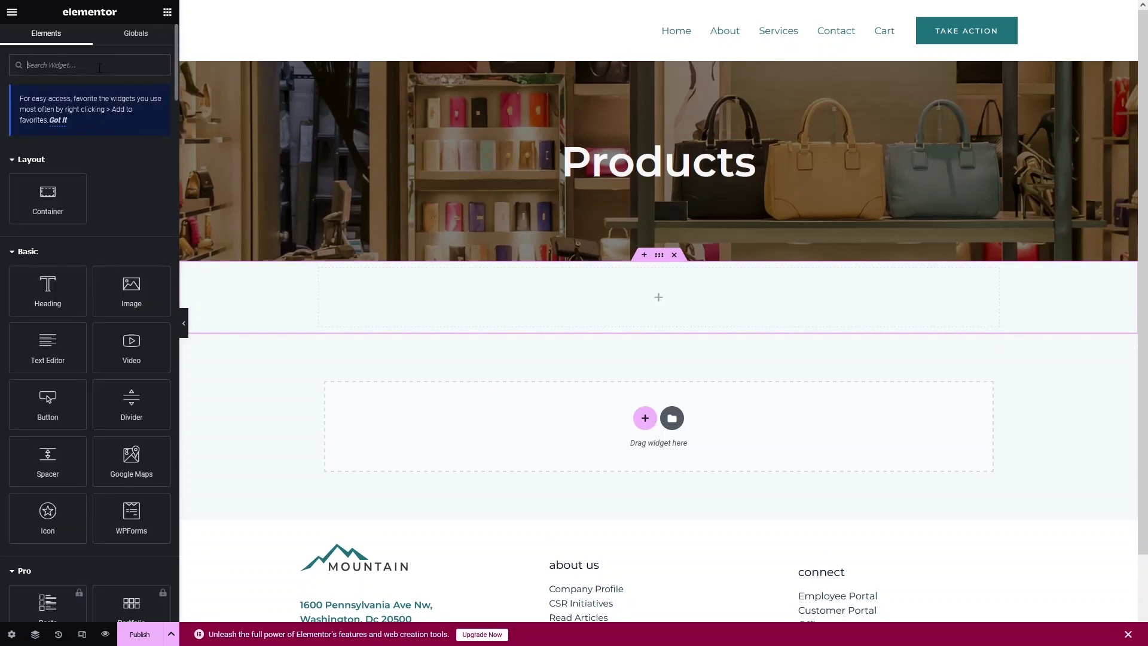
{"action": "type", "text": "product"}
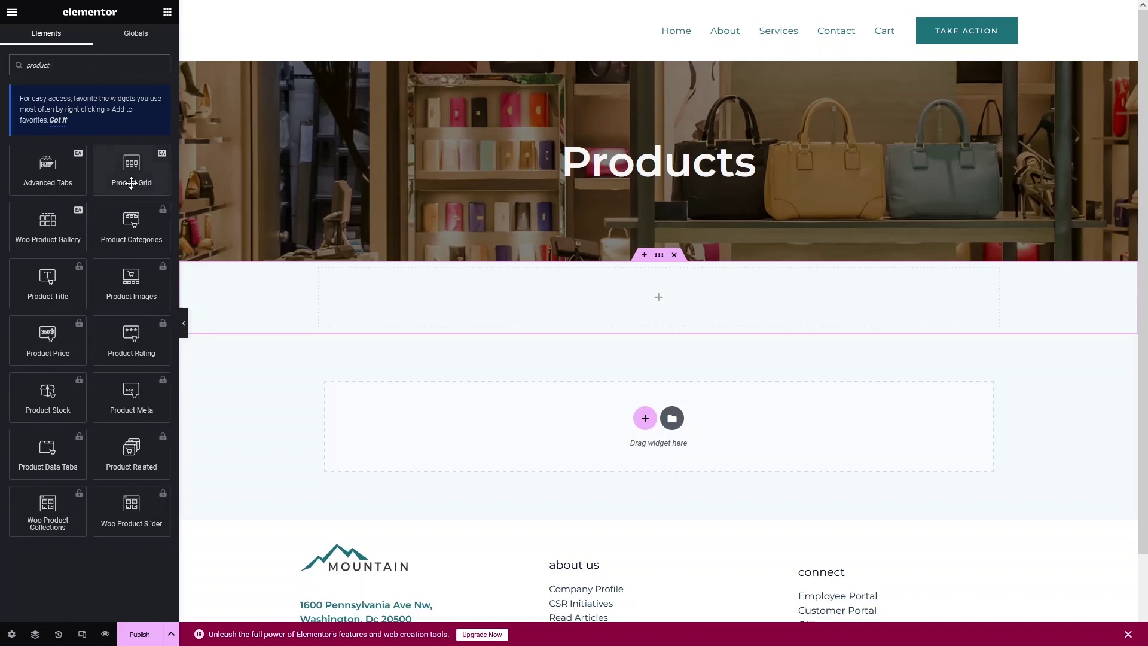
{"action": "left_click_drag", "start_coordinate": [127, 173], "coordinate": [633, 286]}
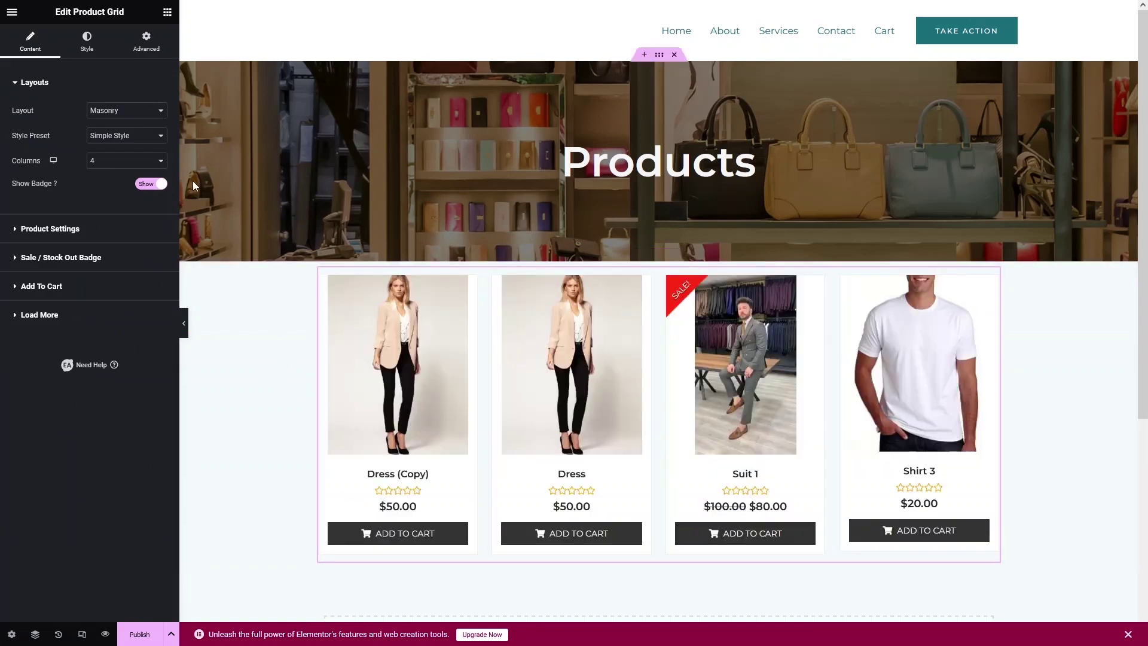
Switch the Product Grid layout to Grid with the Simple Style preset.
{"action": "left_click", "coordinate": [143, 117]}
{"action": "left_click", "coordinate": [118, 125]}
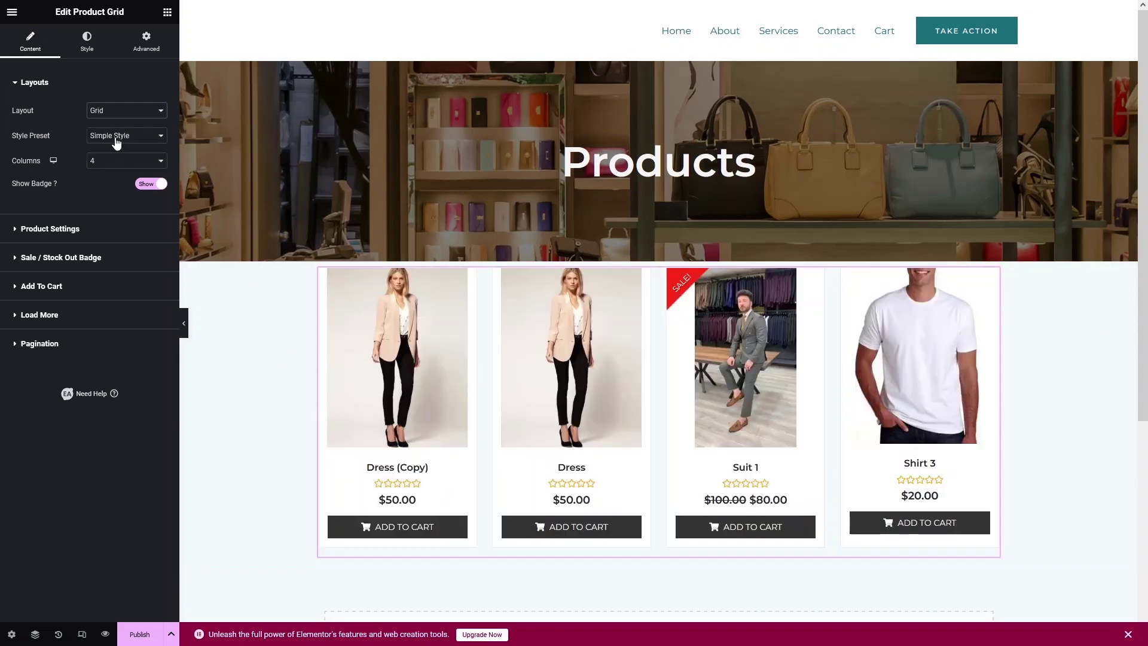
{"action": "left_click", "coordinate": [116, 138]}
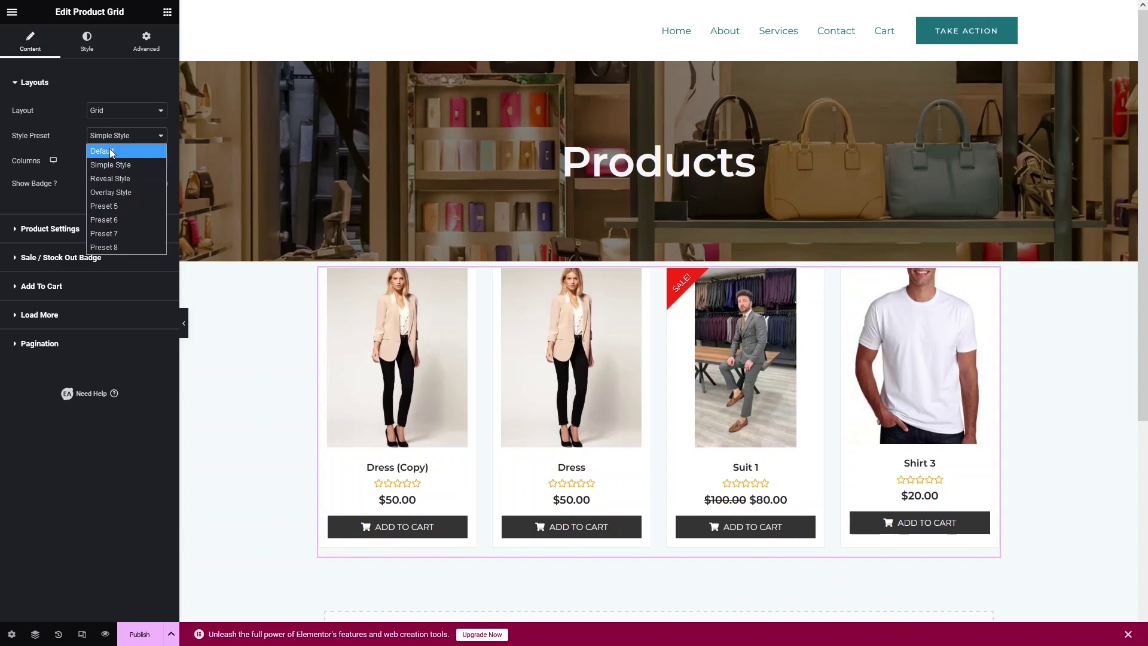
{"action": "left_click", "coordinate": [111, 165]}
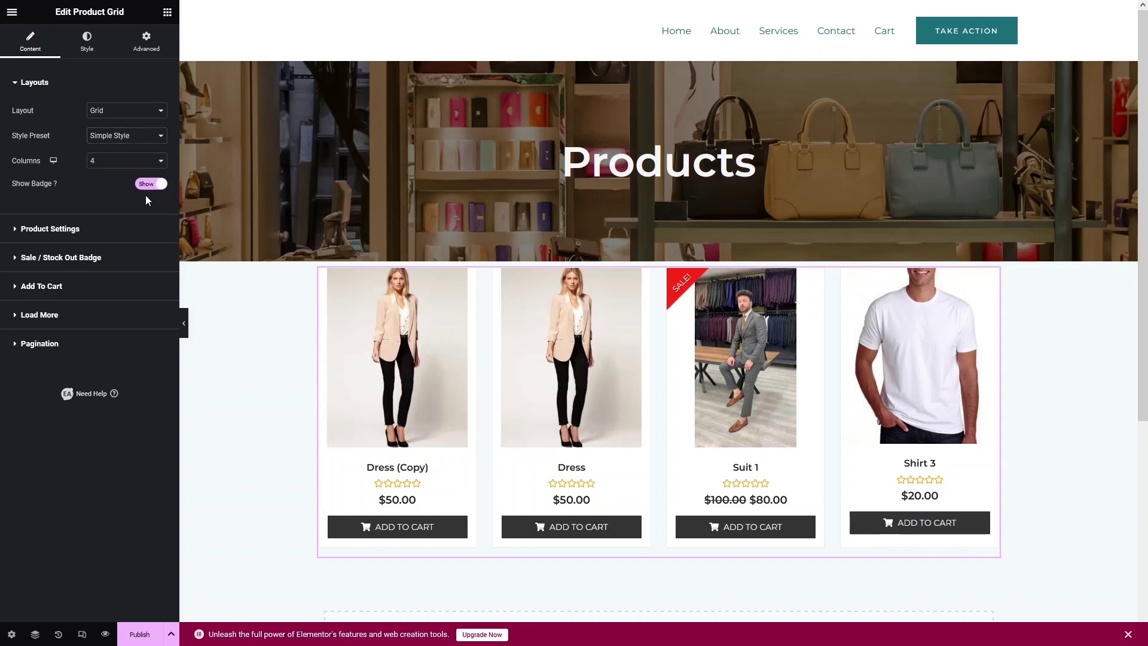
Try 3, 2 and 5 columns, then settle the product grid on 3 columns.
{"action": "left_click", "coordinate": [147, 160]}
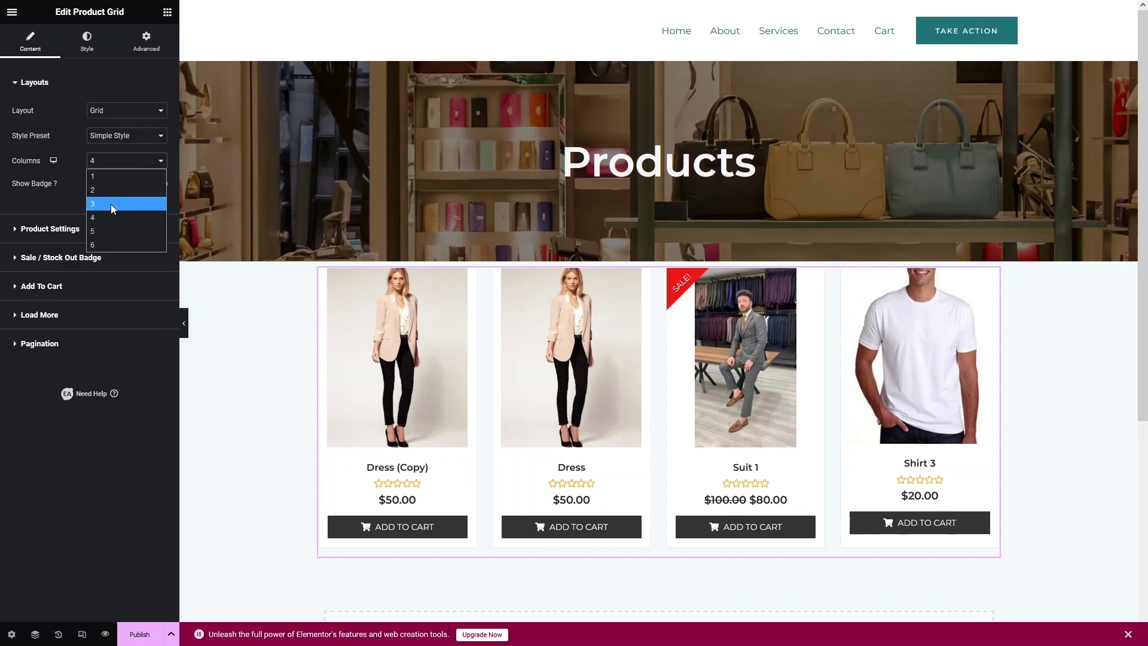
{"action": "left_click", "coordinate": [110, 204]}
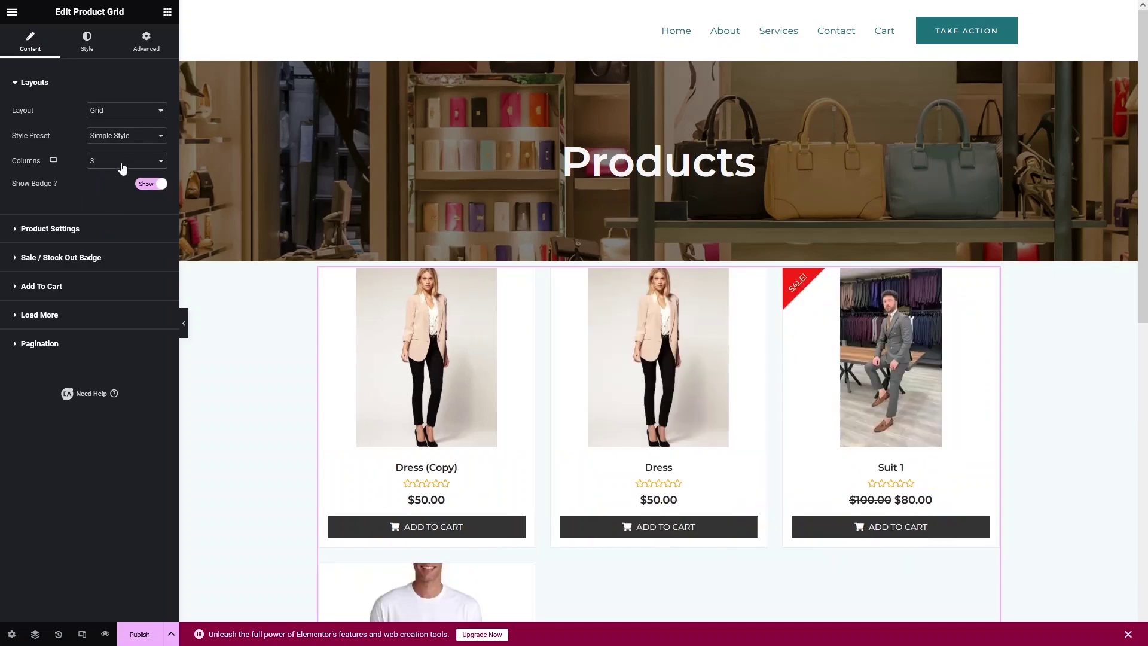
{"action": "left_click", "coordinate": [122, 167]}
{"action": "left_click", "coordinate": [110, 184]}
{"action": "left_click", "coordinate": [108, 166]}
{"action": "left_click", "coordinate": [110, 235]}
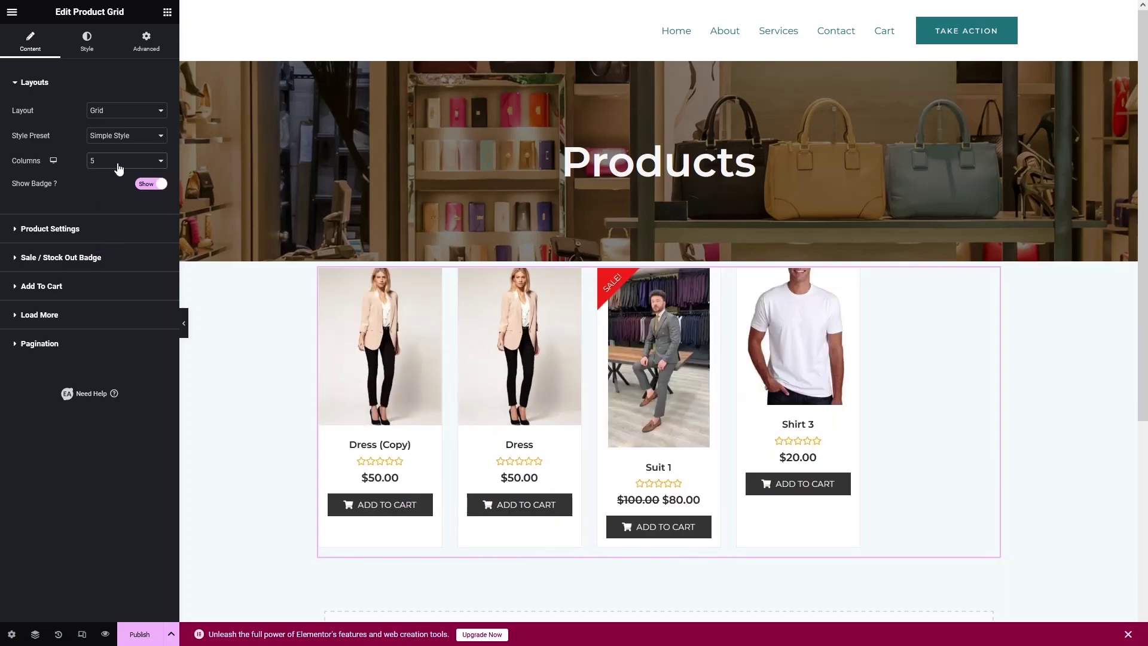
{"action": "left_click", "coordinate": [130, 162]}
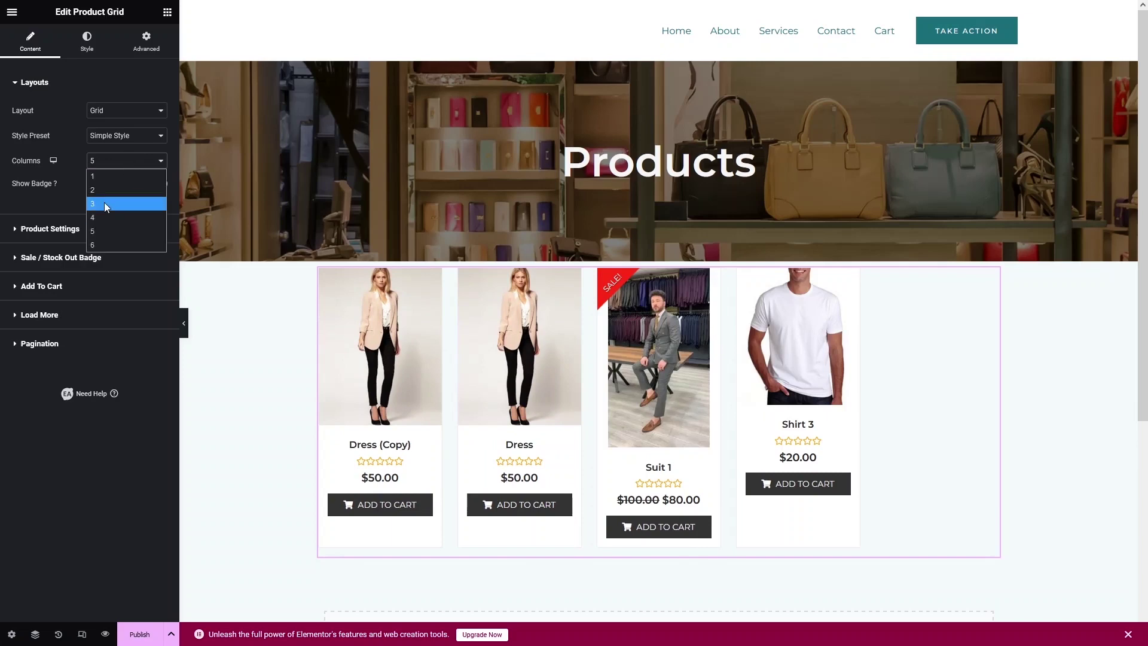
{"action": "left_click", "coordinate": [104, 204]}
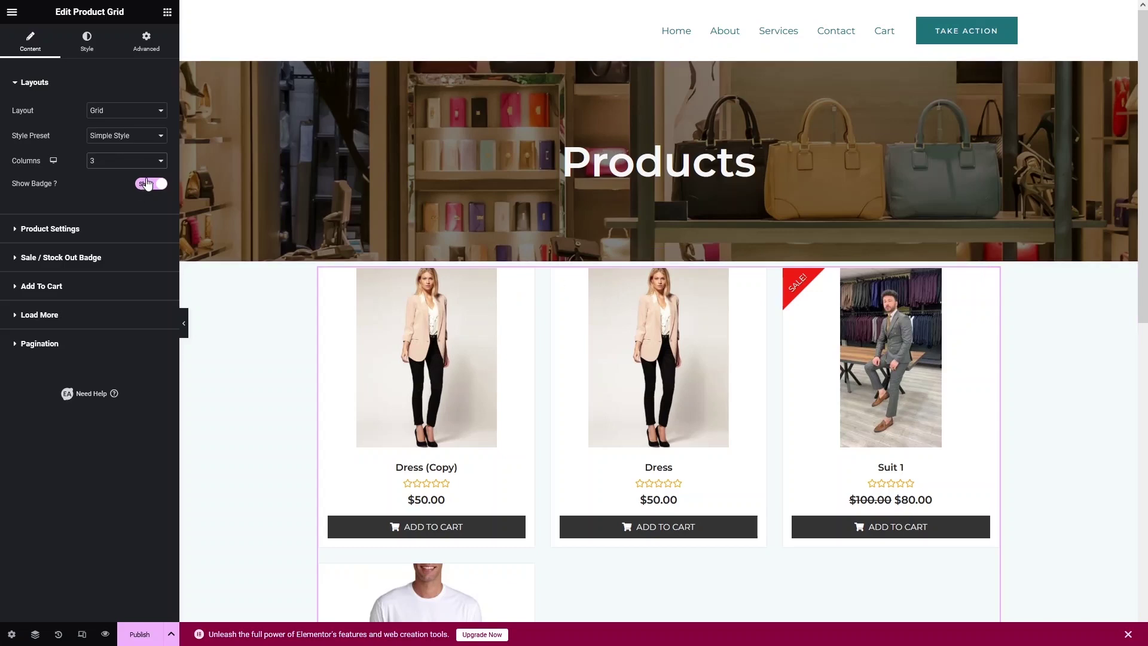
Keep the product grid ordered by Date, Descending, and raise Products Count from 4 to 6.
{"action": "left_click", "coordinate": [63, 233]}
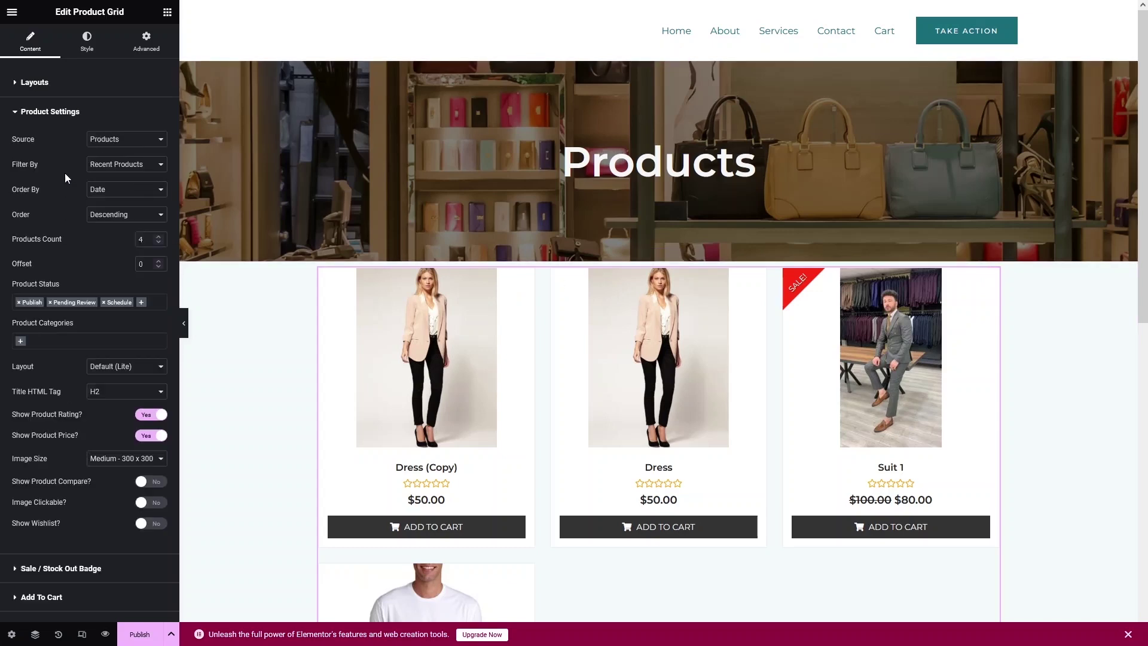
{"action": "scroll", "coordinate": [52, 192], "scroll_direction": "down", "scroll_amount": 2}
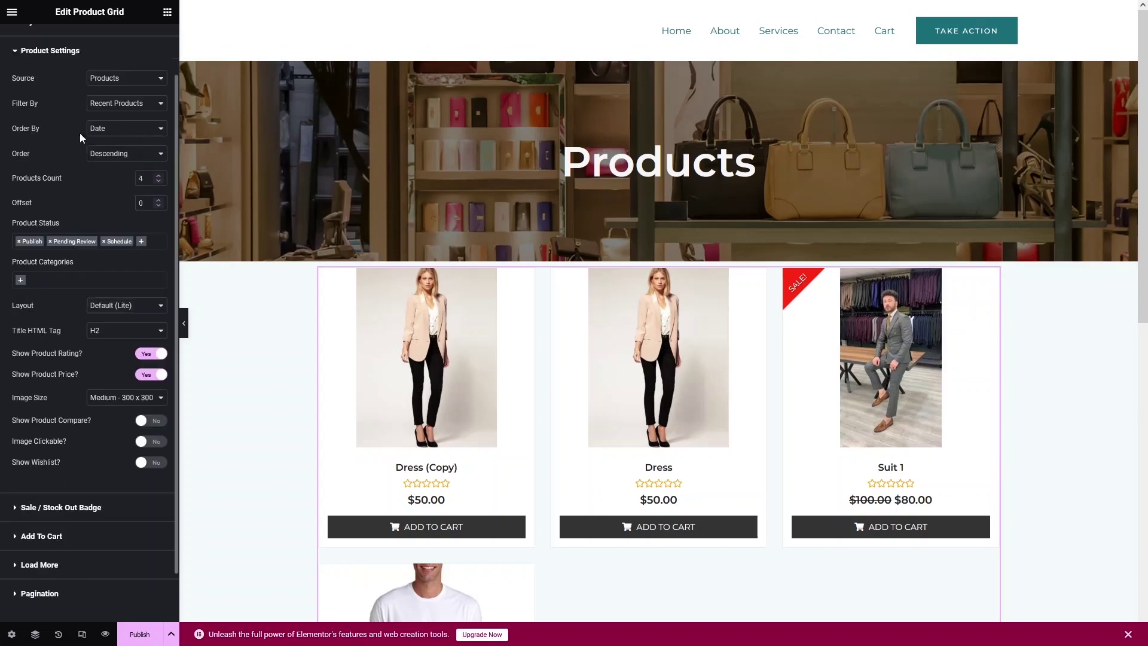
{"action": "left_click", "coordinate": [96, 137]}
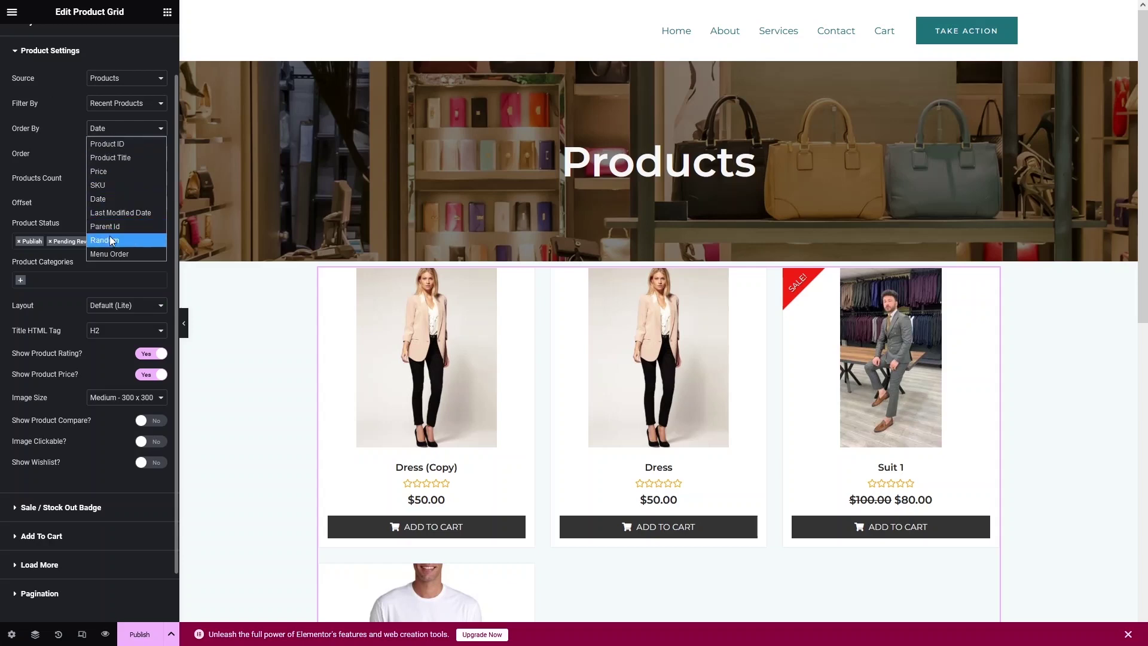
{"action": "left_click", "coordinate": [34, 161]}
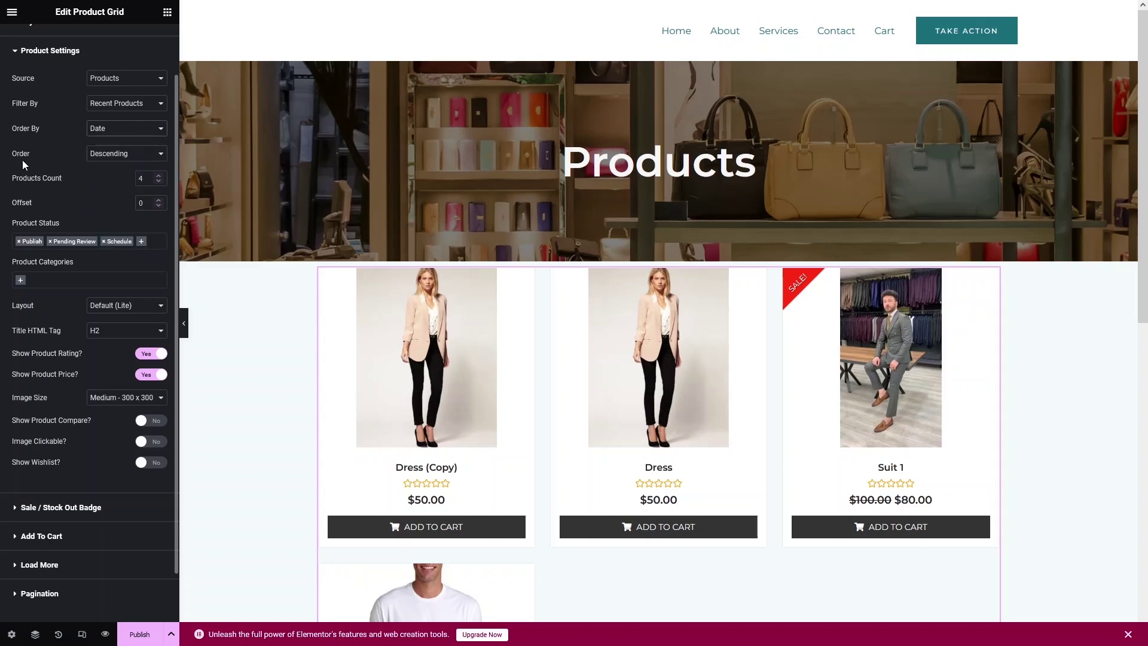
{"action": "left_click", "coordinate": [134, 157]}
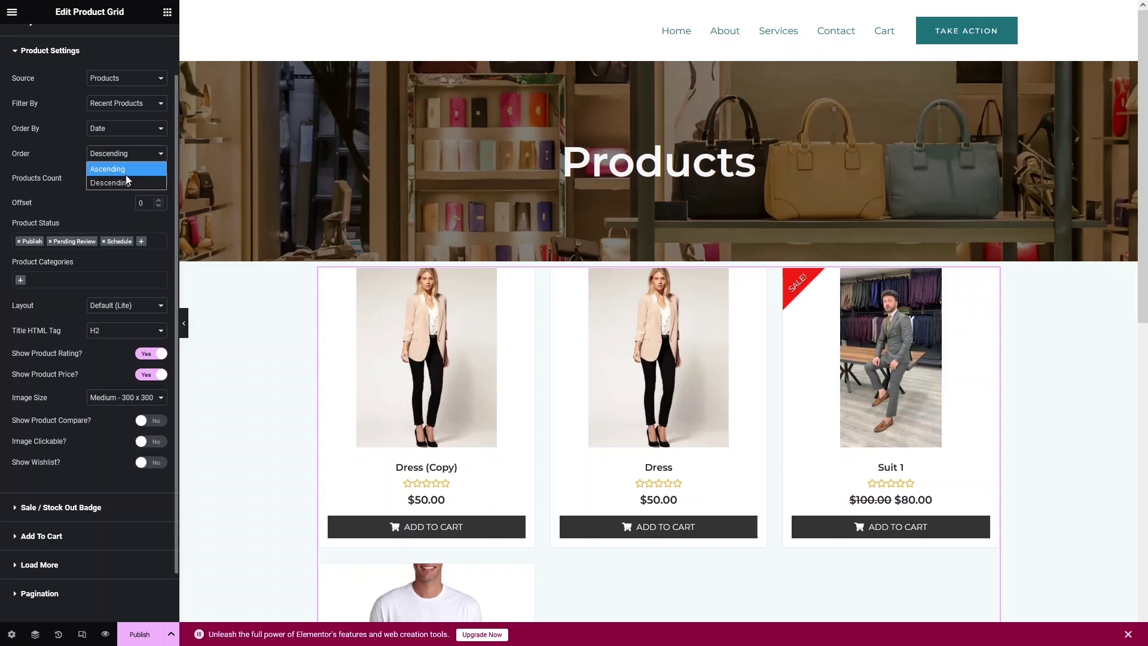
{"action": "left_click", "coordinate": [113, 203]}
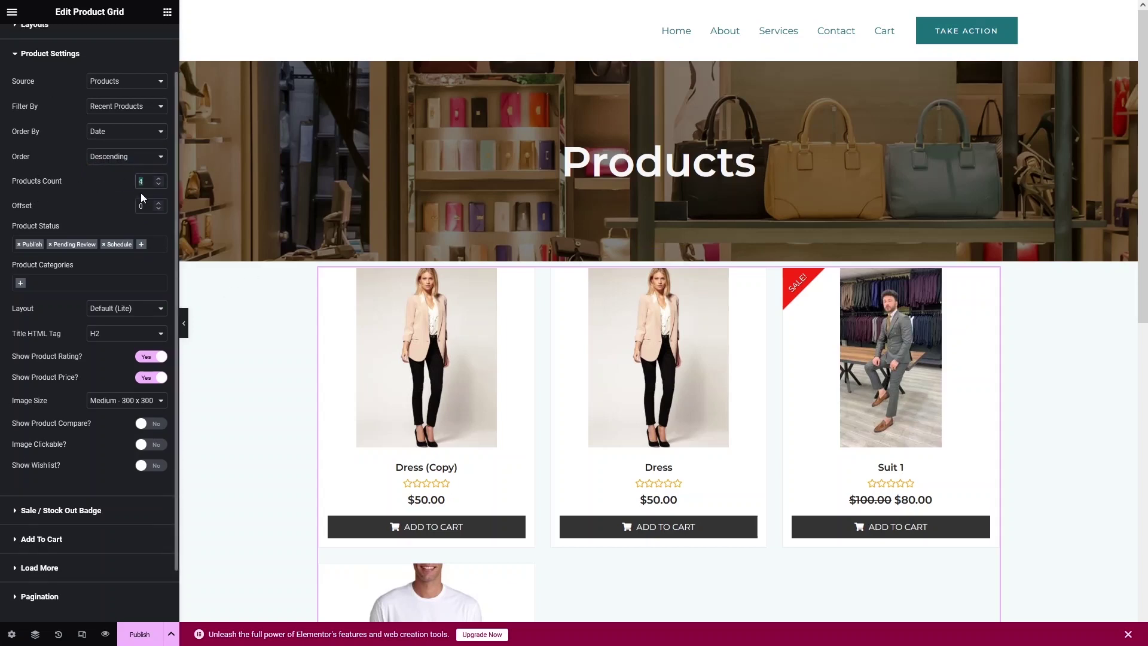
{"action": "type", "text": "6"}
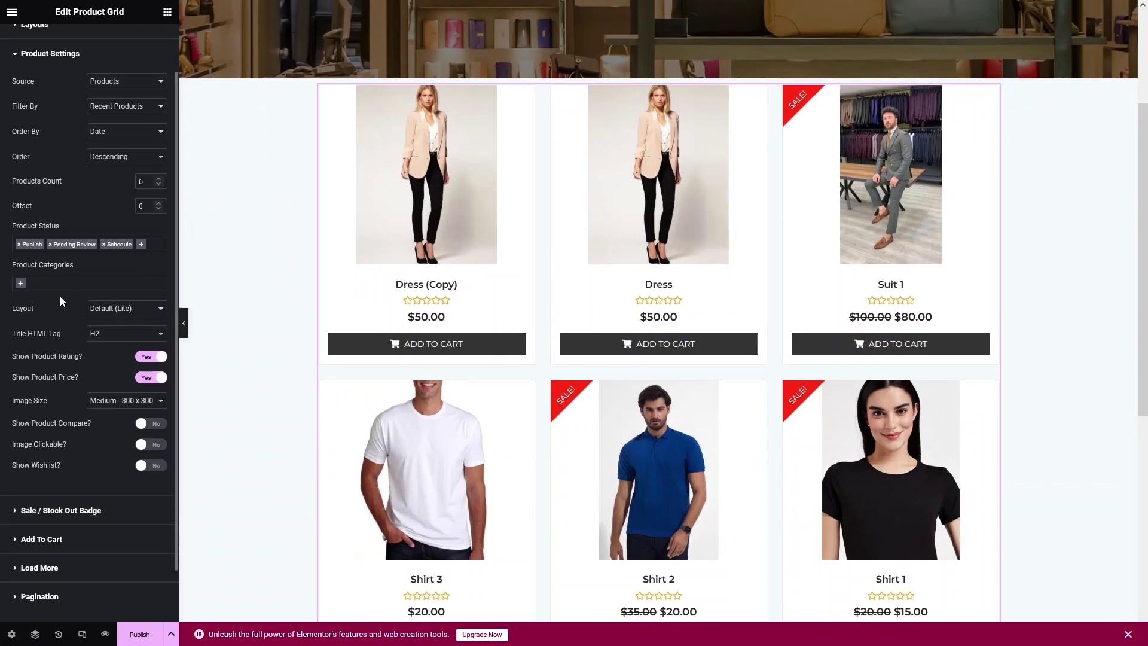
{"action": "scroll", "coordinate": [47, 464], "scroll_direction": "up", "scroll_amount": 2}
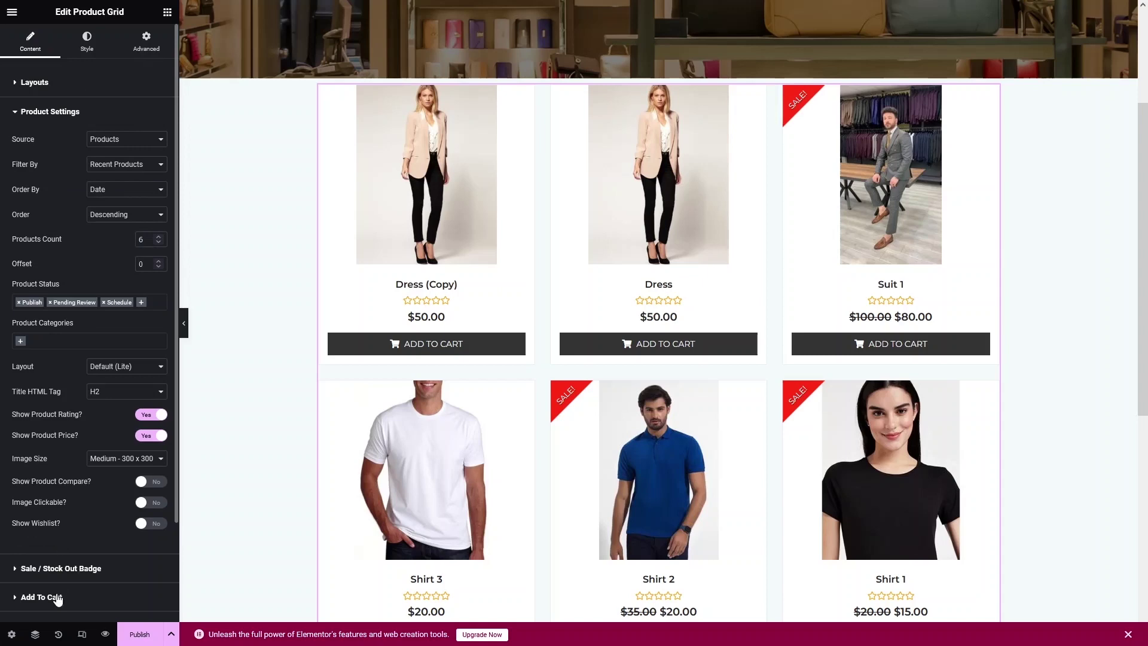
Try the custom Add To Cart button text toggle, then switch it back off.
{"action": "scroll", "coordinate": [67, 577], "scroll_direction": "down", "scroll_amount": 4}
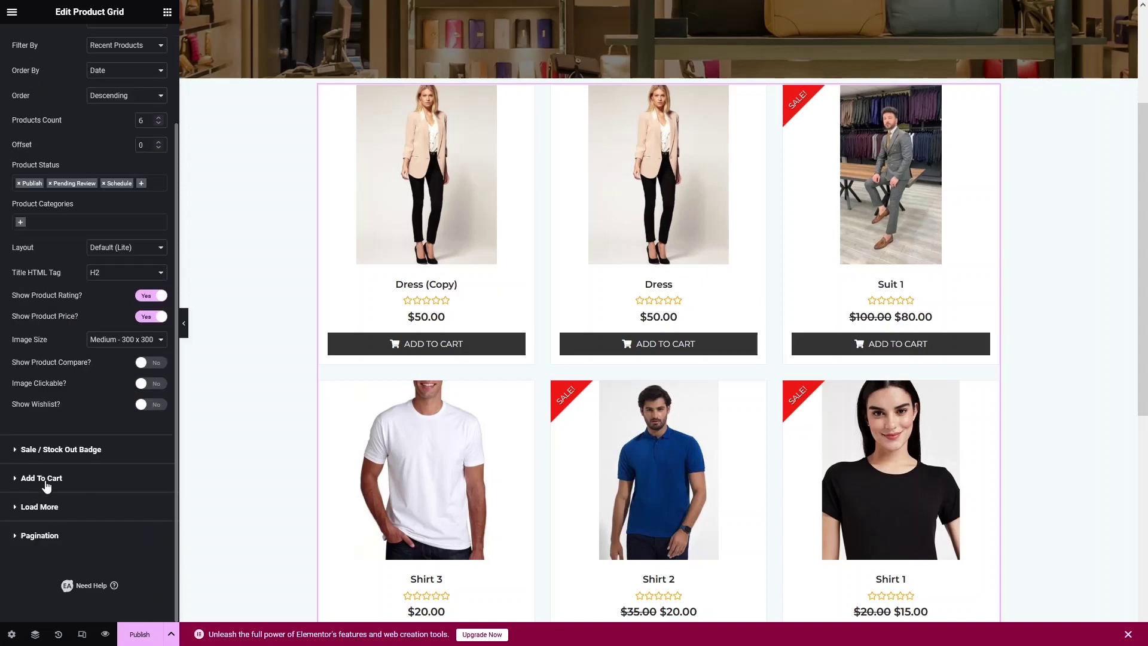
{"action": "left_click", "coordinate": [41, 479]}
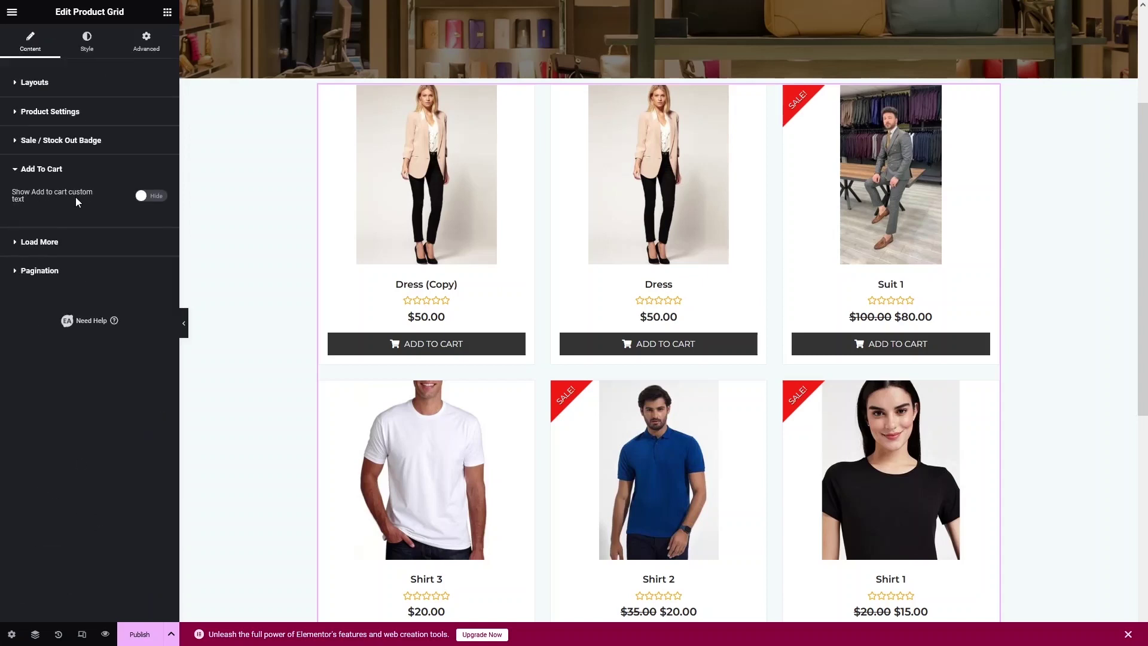
{"action": "left_click", "coordinate": [158, 198]}
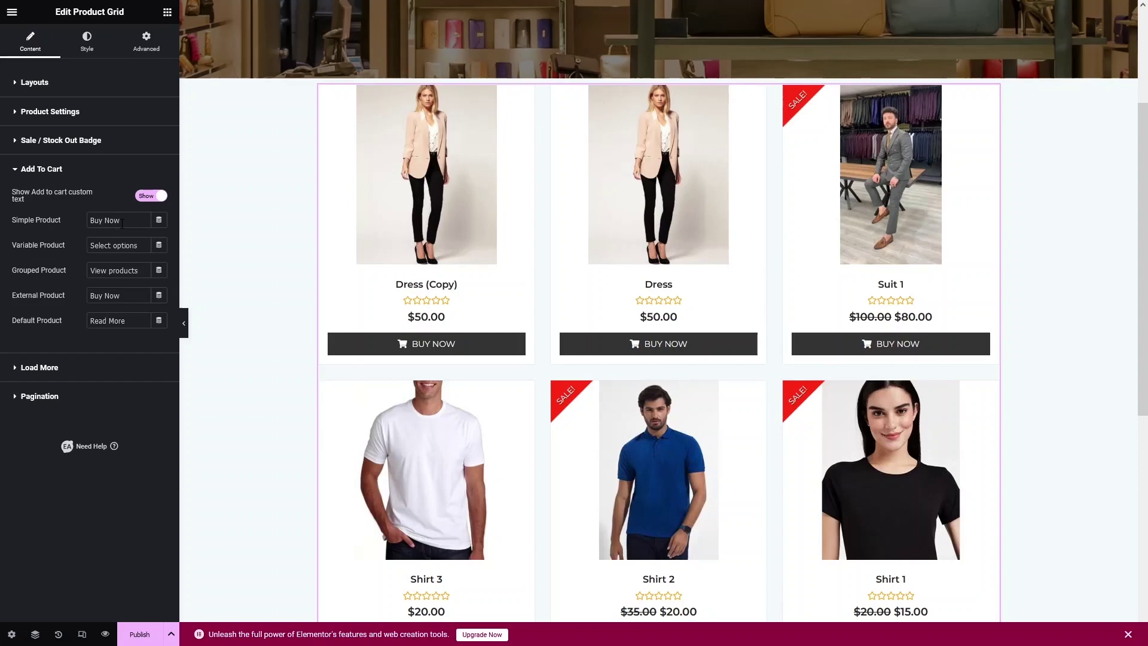
{"action": "left_click", "coordinate": [148, 197]}
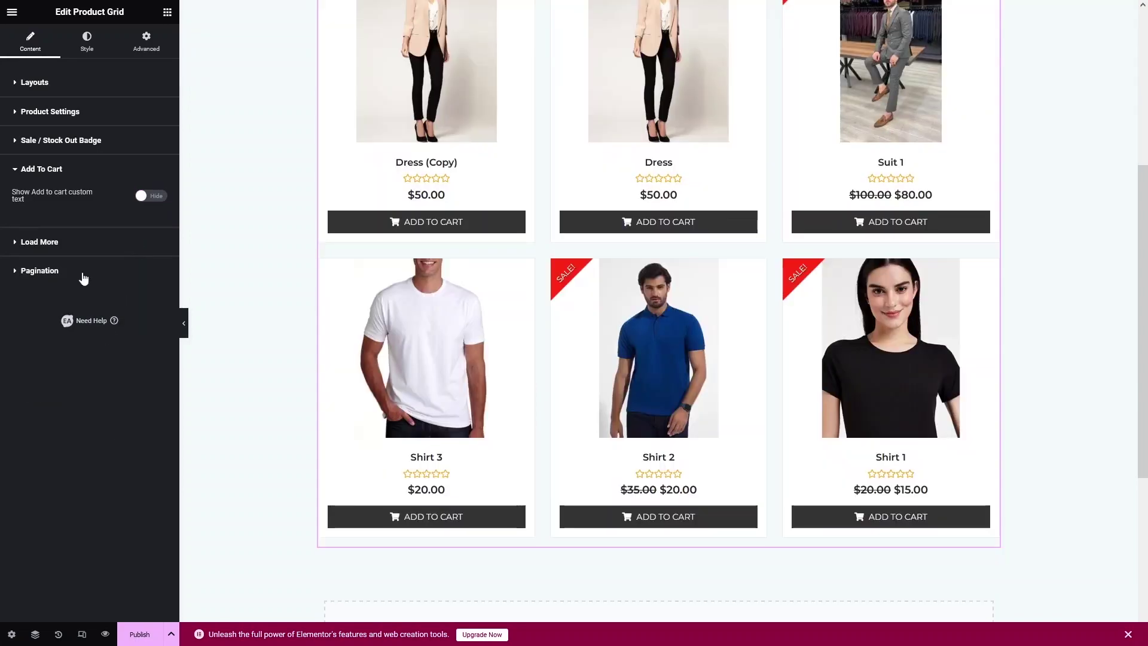
Set the grid's Products Count back to 4.
{"action": "left_click", "coordinate": [55, 245]}
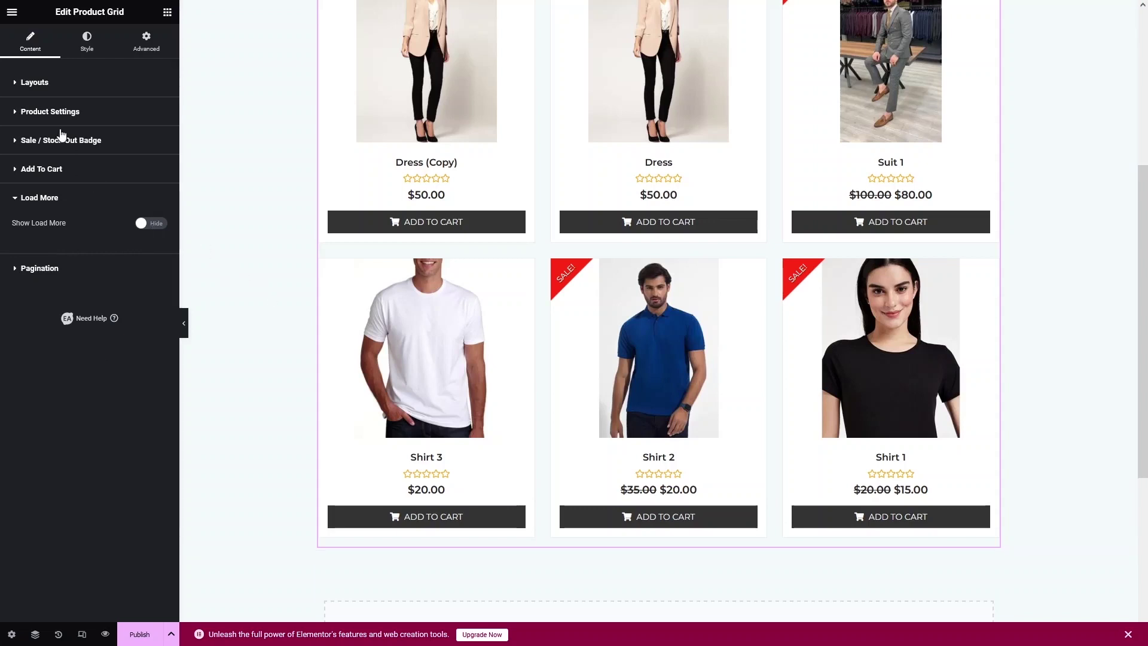
{"action": "left_click", "coordinate": [126, 173]}
{"action": "left_click", "coordinate": [76, 114]}
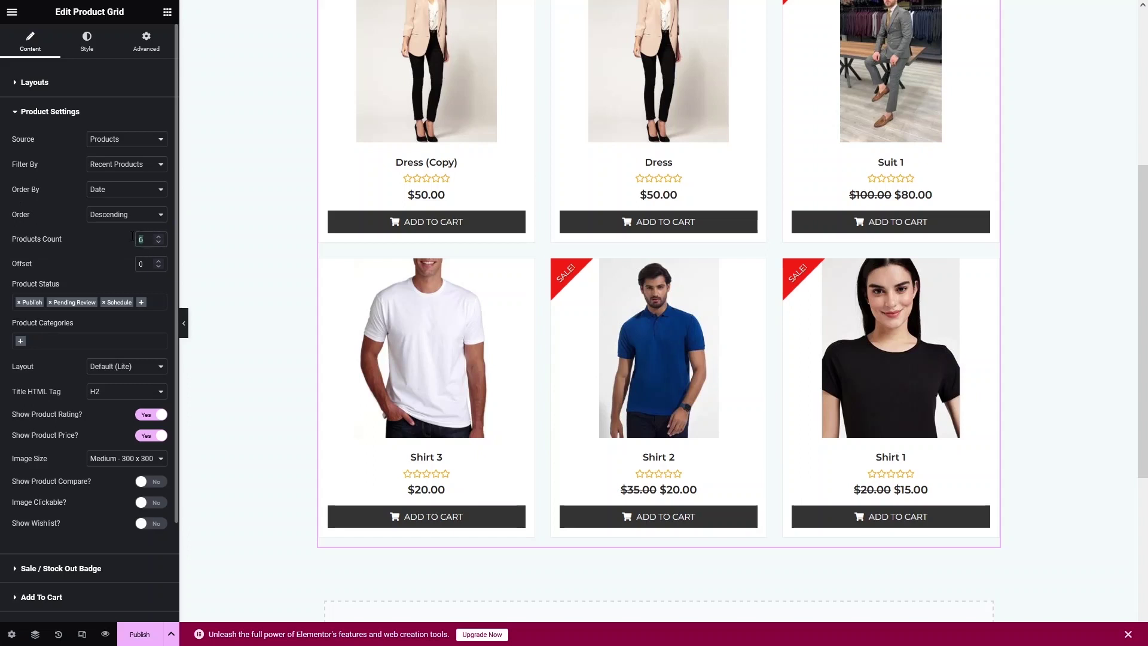
{"action": "type", "text": "4"}
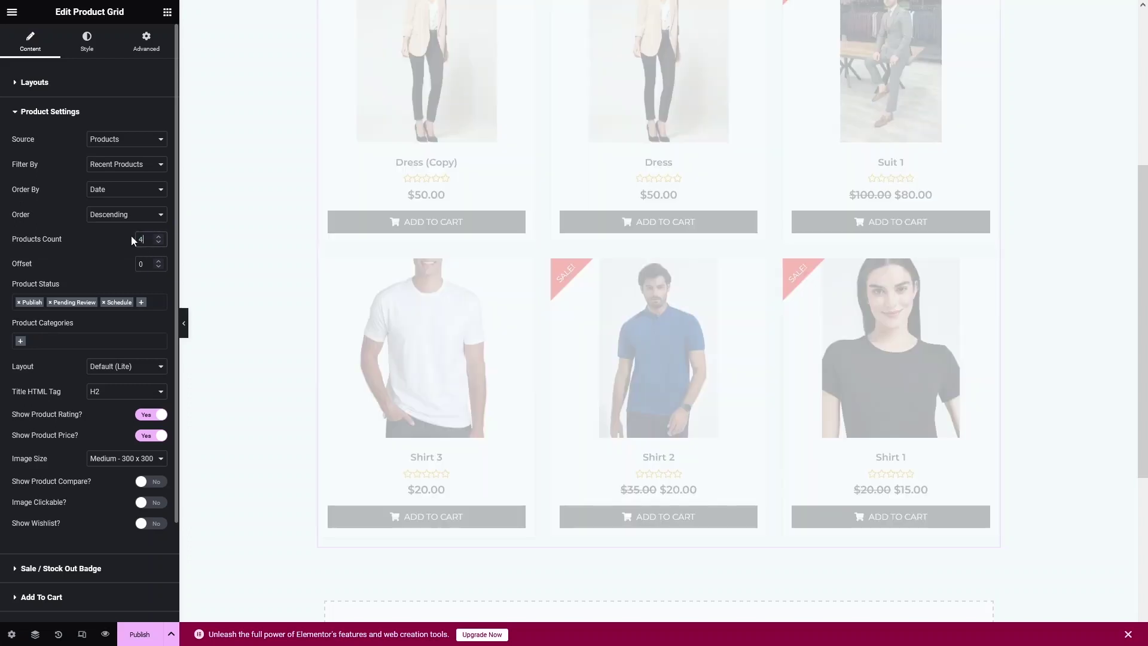
{"action": "left_click", "coordinate": [30, 117]}
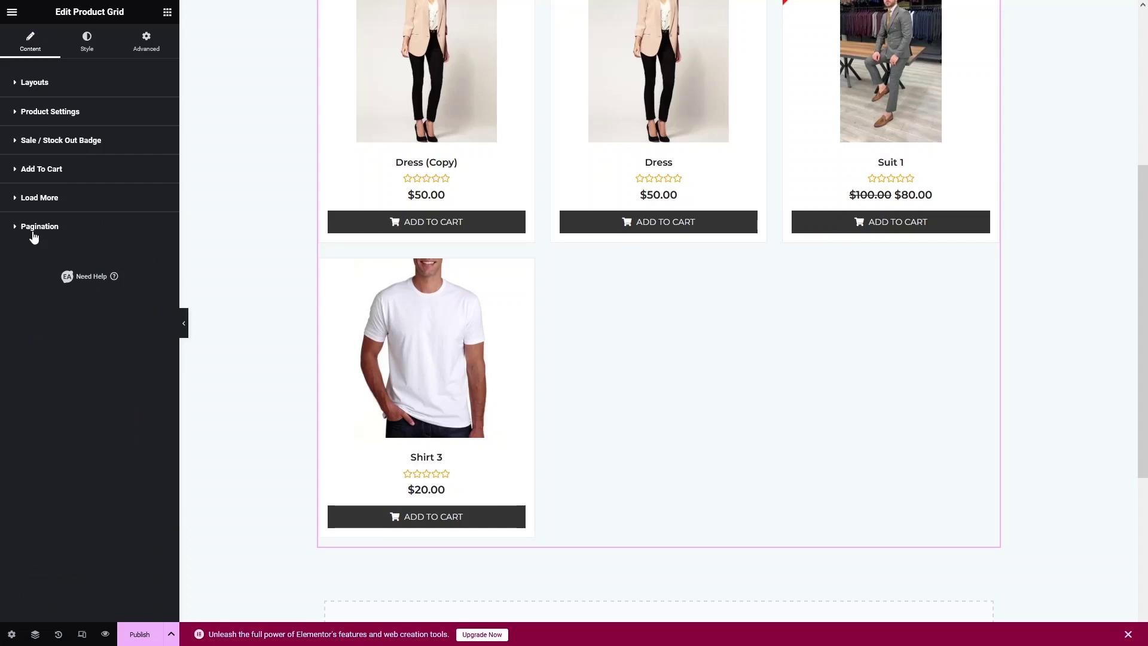
Turn on Show Load More so a Load More button appears beneath the grid.
{"action": "left_click", "coordinate": [49, 199]}
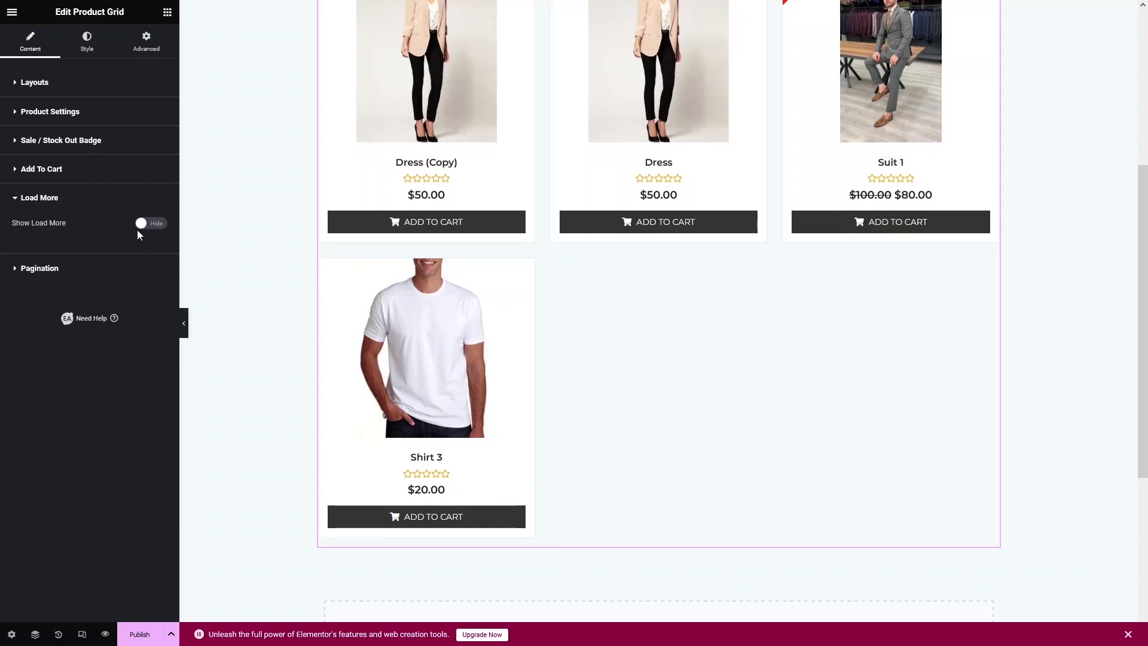
{"action": "left_click", "coordinate": [159, 225]}
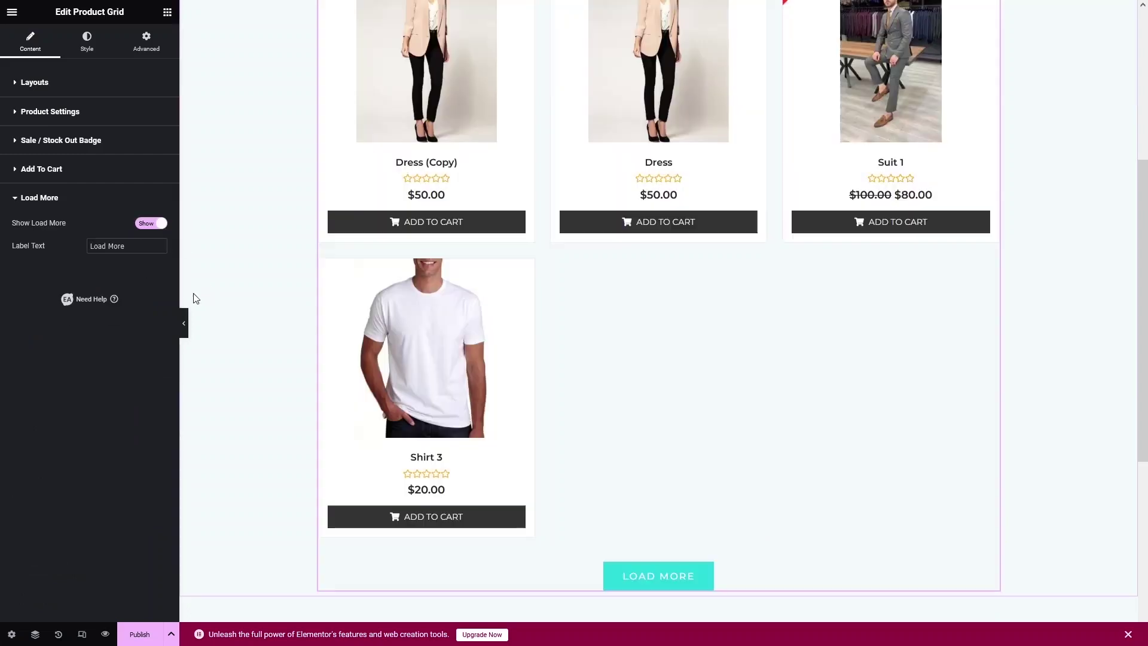
{"action": "scroll", "coordinate": [541, 479], "scroll_direction": "down", "scroll_amount": 3}
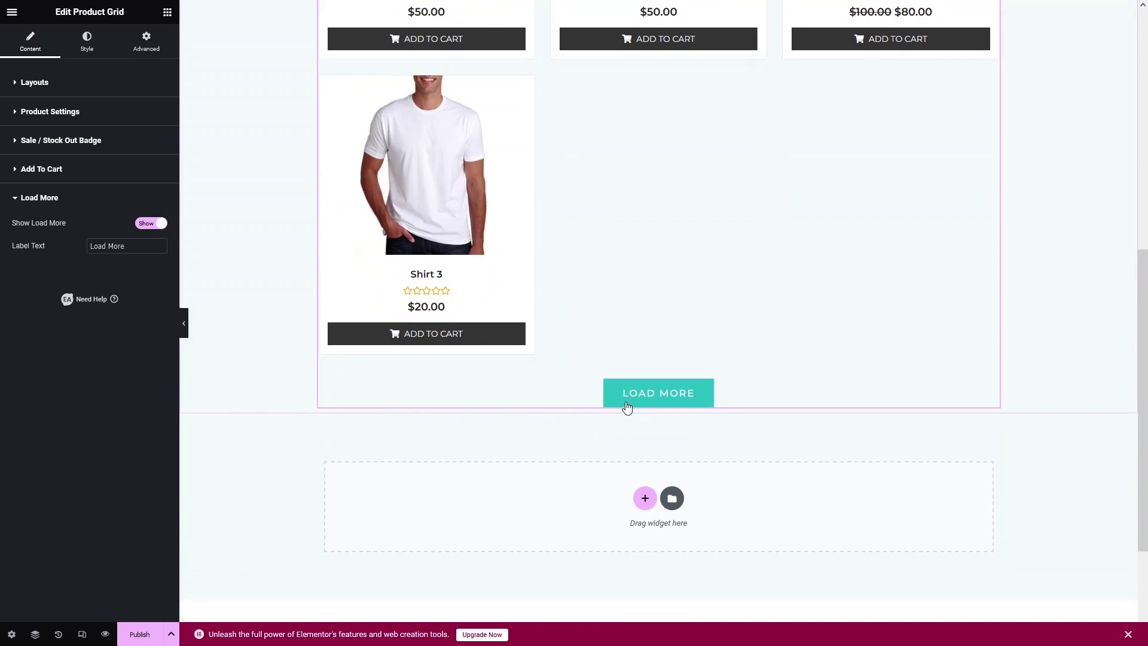
In the Style tab, set the Load More button's background colour to red (#C52323D1).
{"action": "left_click", "coordinate": [37, 200]}
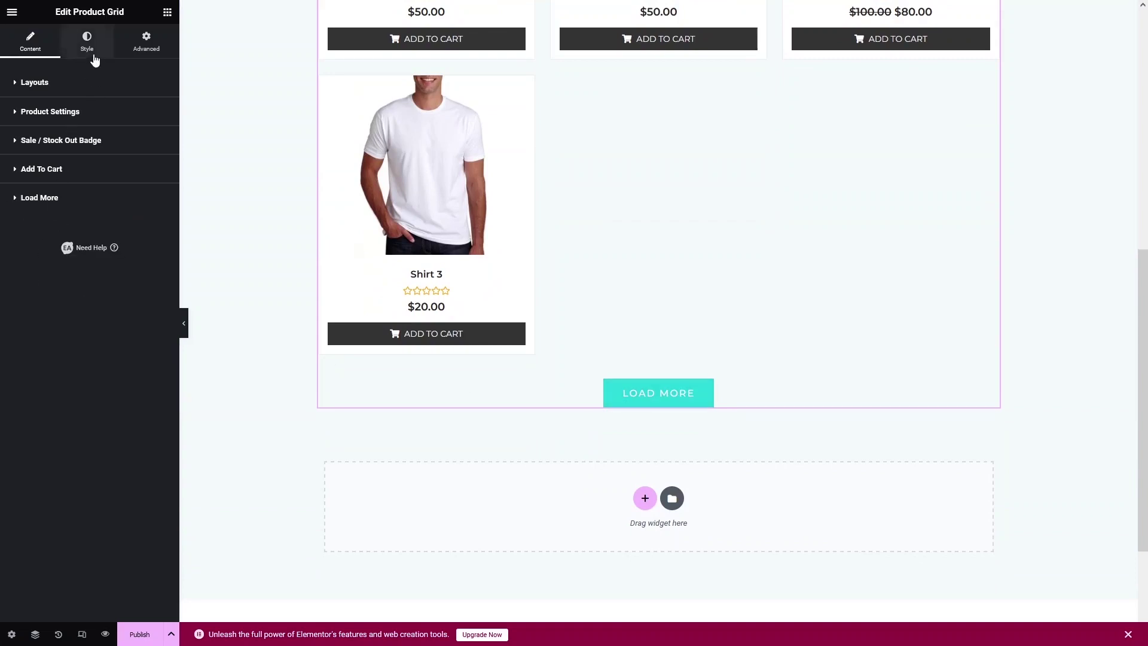
{"action": "left_click", "coordinate": [93, 54]}
{"action": "left_click", "coordinate": [37, 90]}
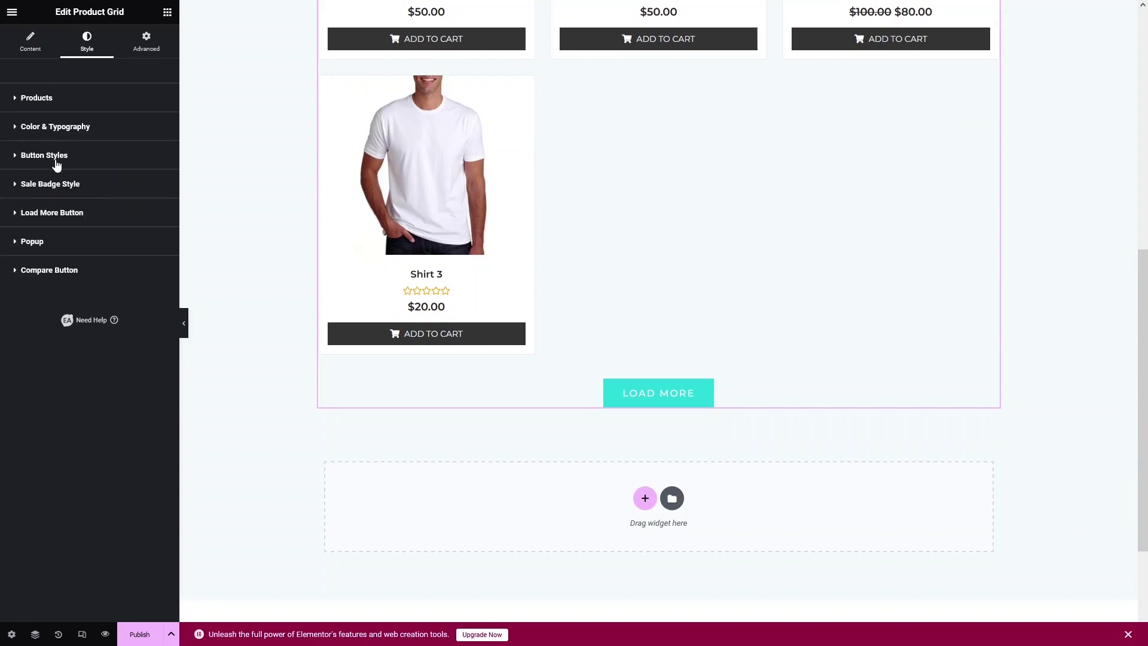
{"action": "left_click", "coordinate": [58, 214]}
{"action": "scroll", "coordinate": [154, 388], "scroll_direction": "down", "scroll_amount": 1}
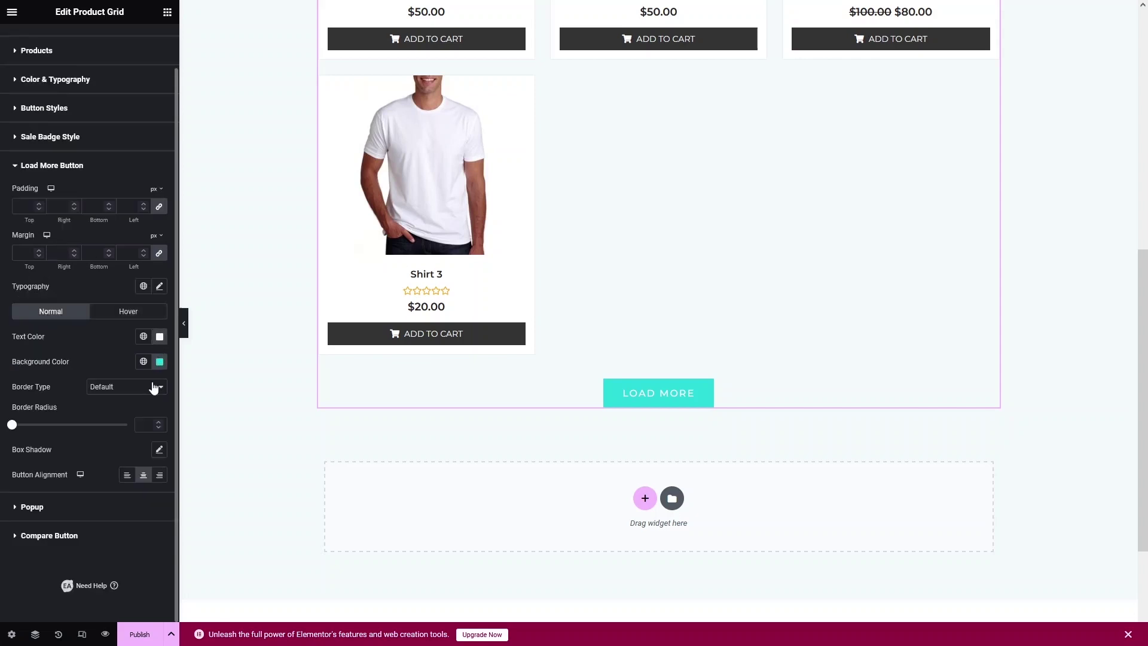
{"action": "left_click", "coordinate": [159, 362]}
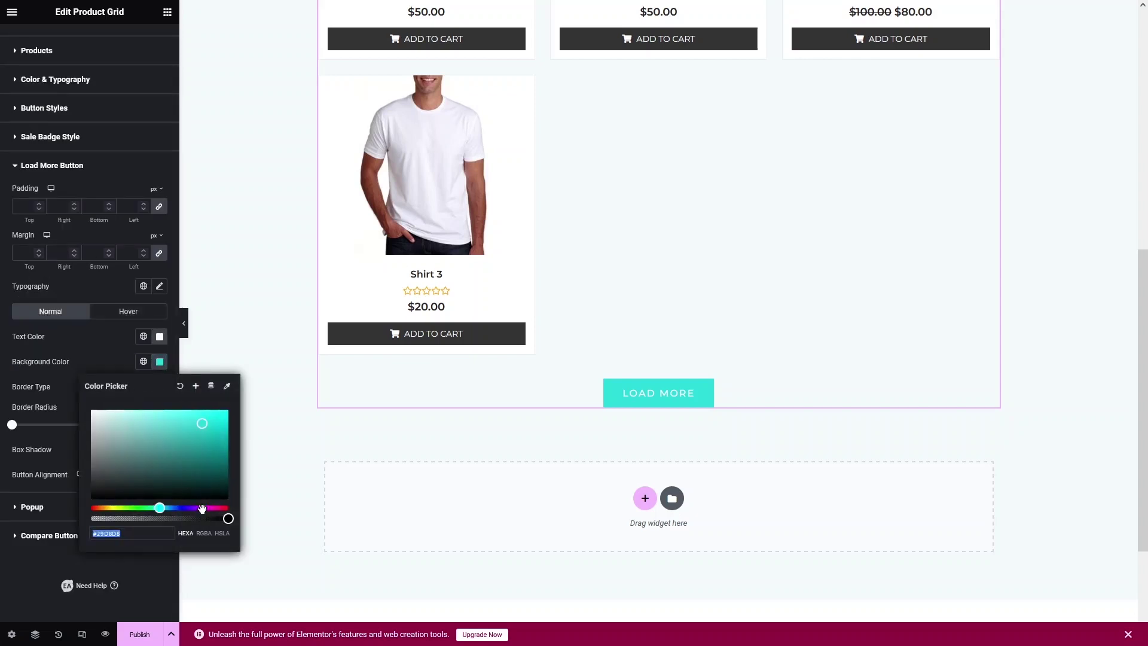
{"action": "left_click_drag", "start_coordinate": [202, 508], "coordinate": [228, 507]}
{"action": "left_click", "coordinate": [204, 432]}
{"action": "left_click", "coordinate": [259, 456]}
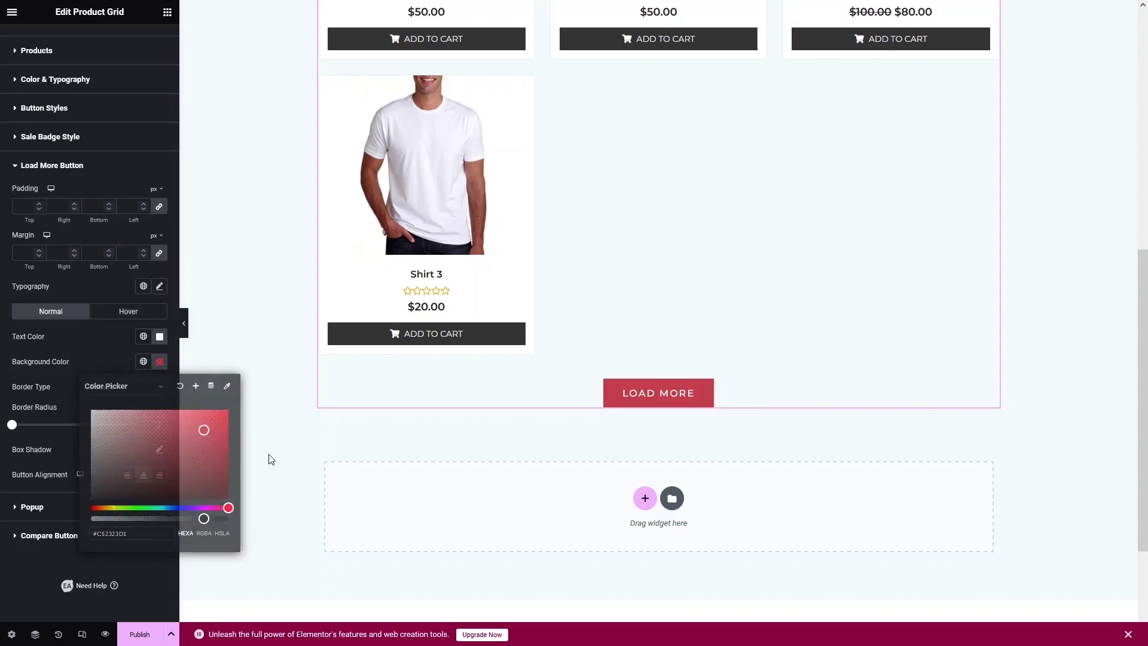
{"action": "left_click", "coordinate": [24, 169]}
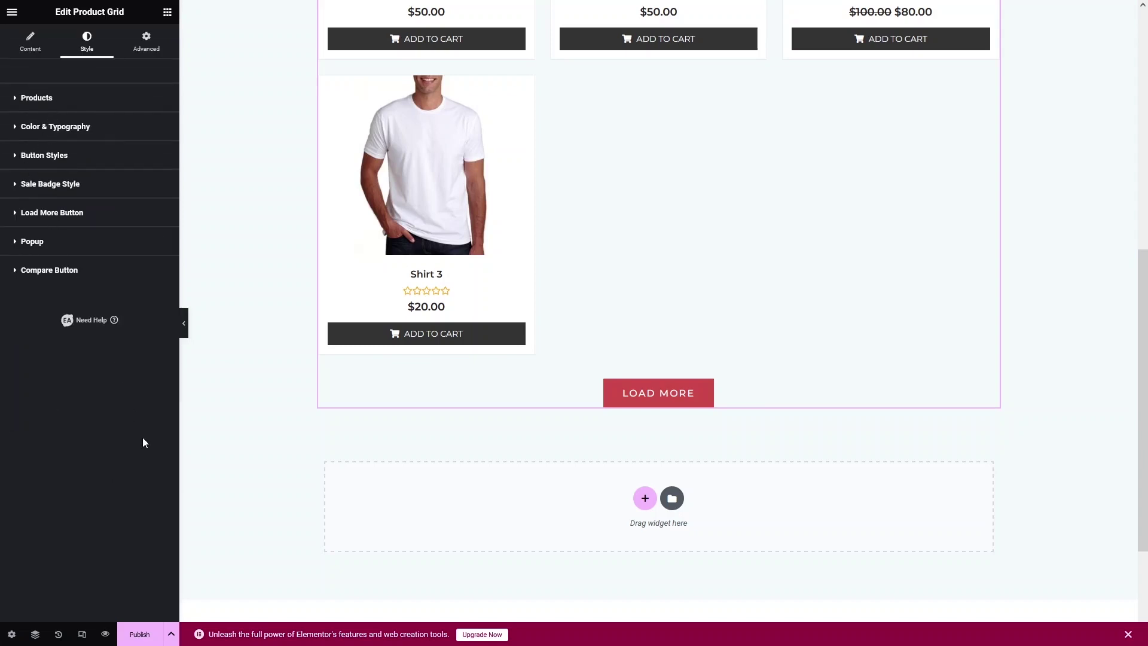
Publish the page, check its banner and product grid on the live site, then return to the editor.
{"action": "left_click", "coordinate": [139, 635]}
{"action": "left_click", "coordinate": [134, 594]}
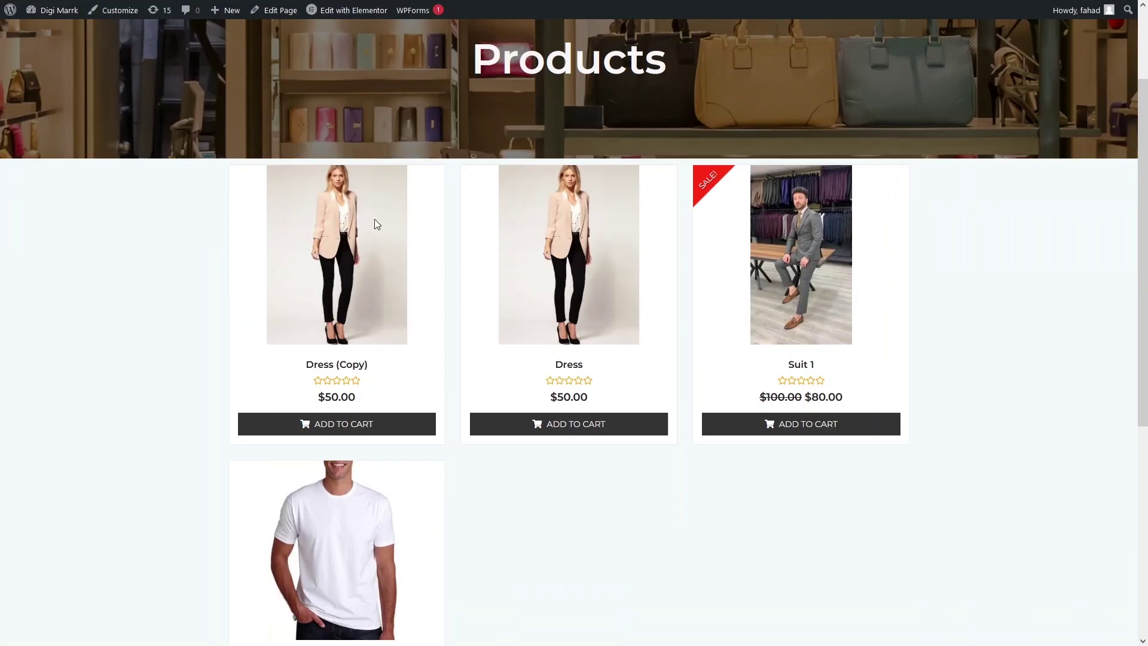
{"action": "scroll", "coordinate": [376, 223], "scroll_direction": "up", "scroll_amount": 2}
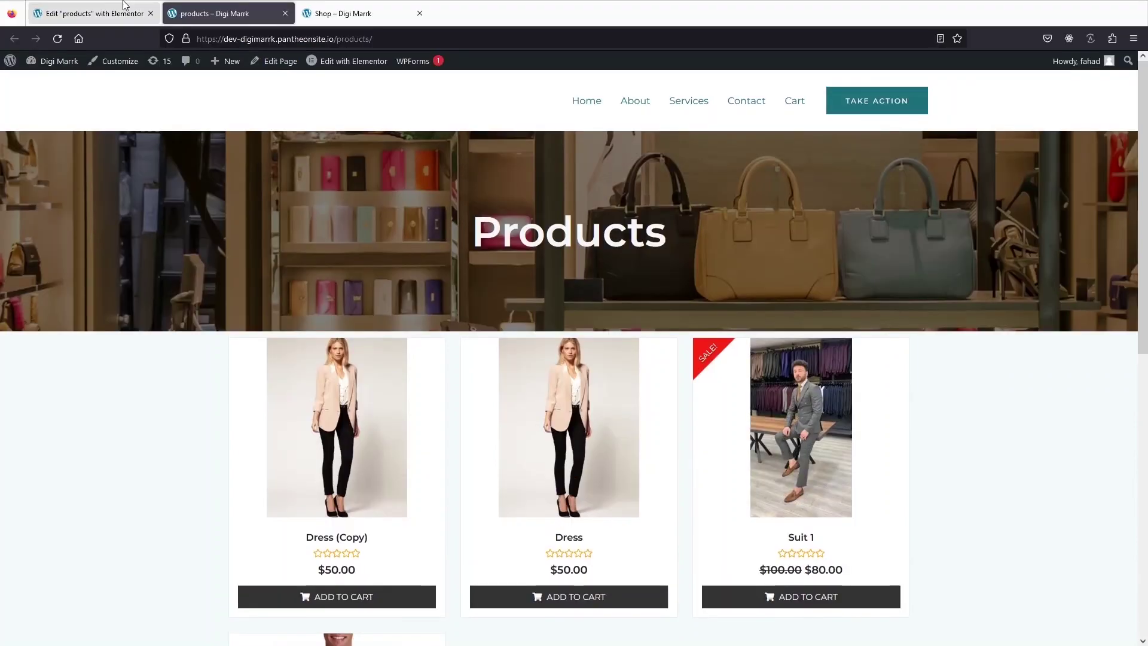
{"action": "left_click", "coordinate": [100, 7]}
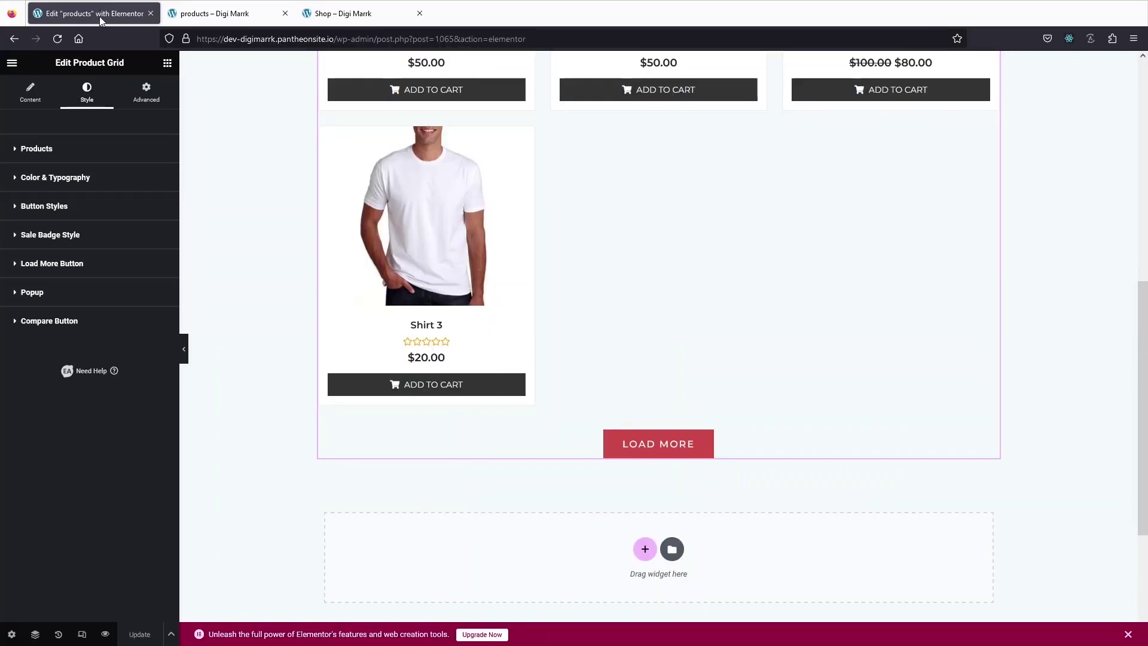
{"action": "scroll", "coordinate": [699, 299], "scroll_direction": "up", "scroll_amount": 4}
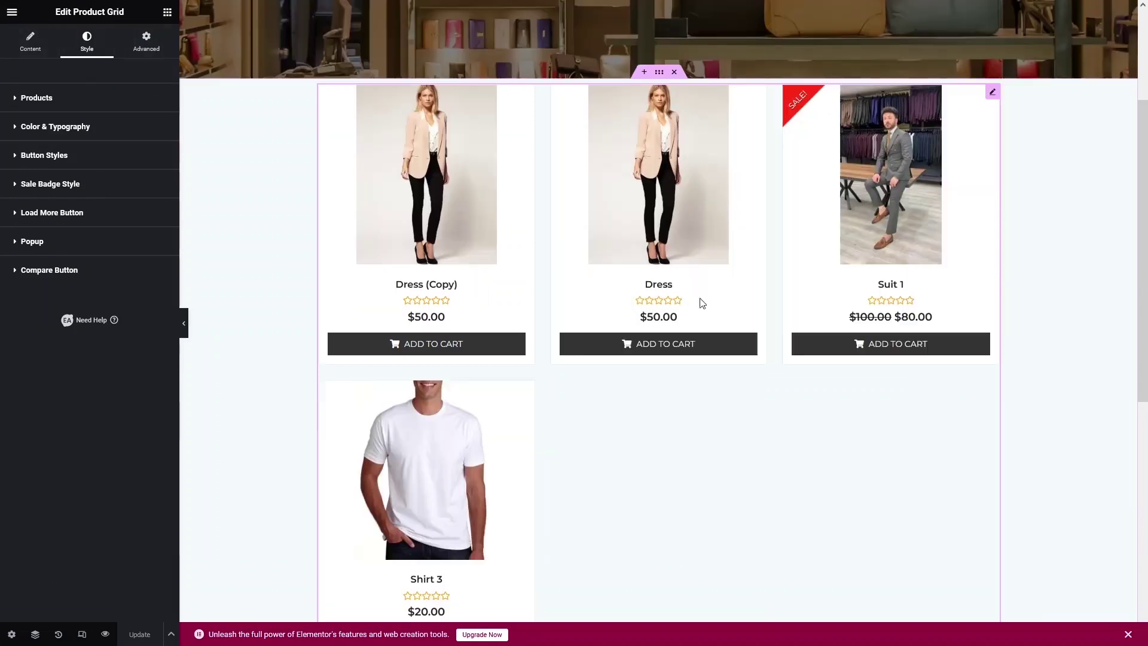
Give the product grid's container an unlinked 60 px top margin and save the page with Update.
{"action": "left_click", "coordinate": [659, 77]}
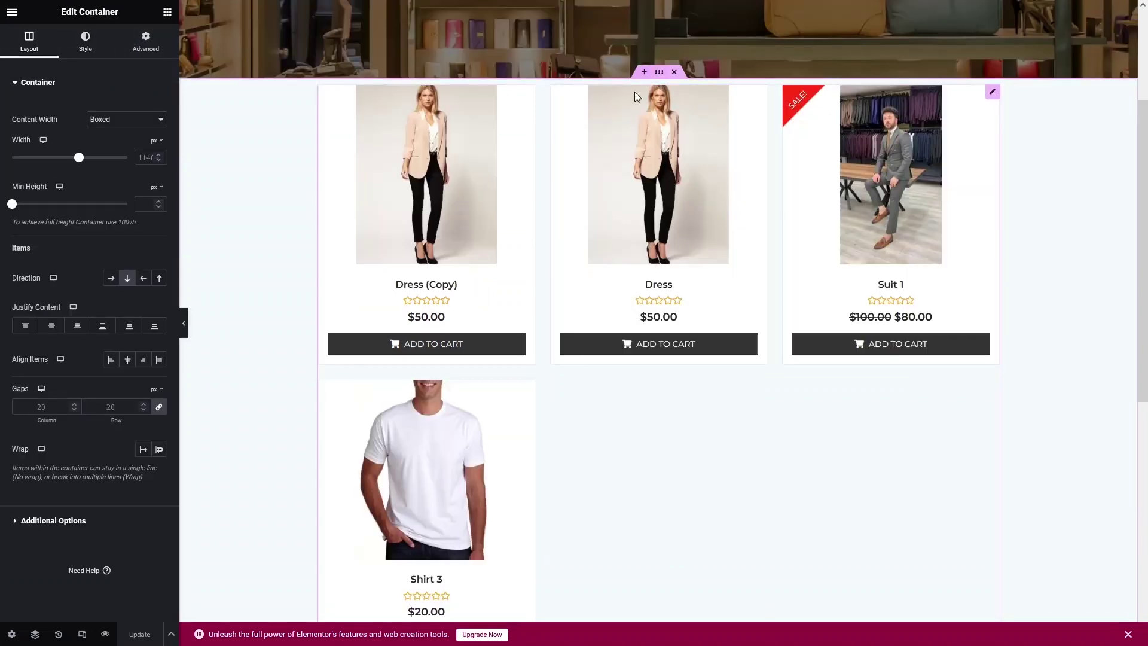
{"action": "left_click", "coordinate": [143, 43]}
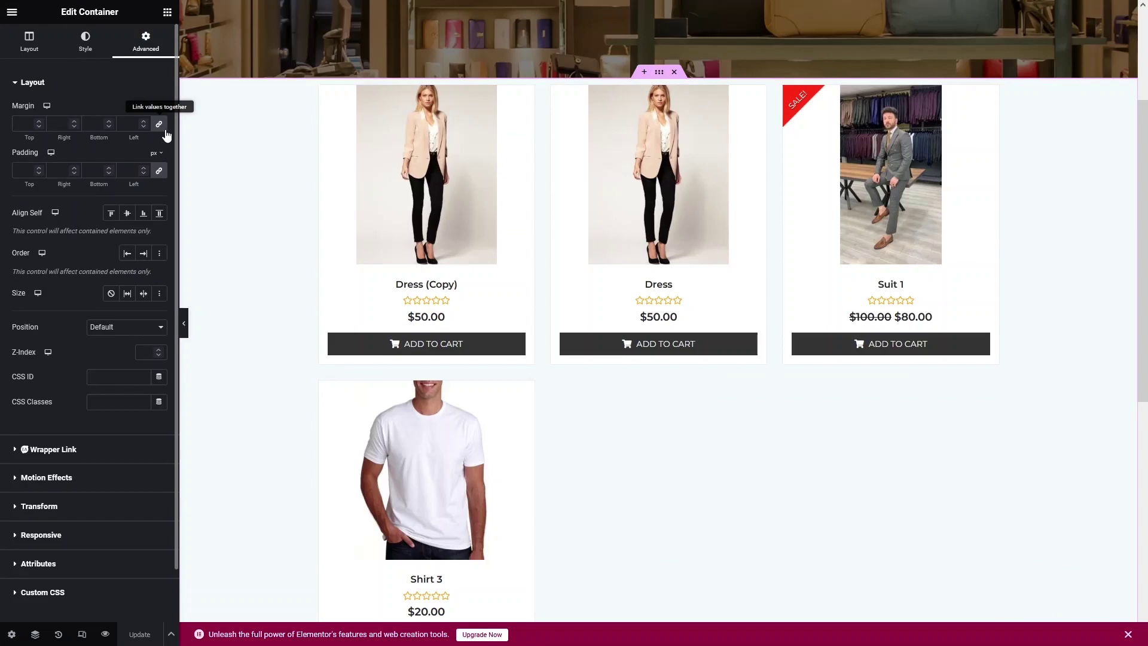
{"action": "left_click", "coordinate": [159, 124]}
{"action": "left_click", "coordinate": [38, 119]}
{"action": "type", "text": "60"}
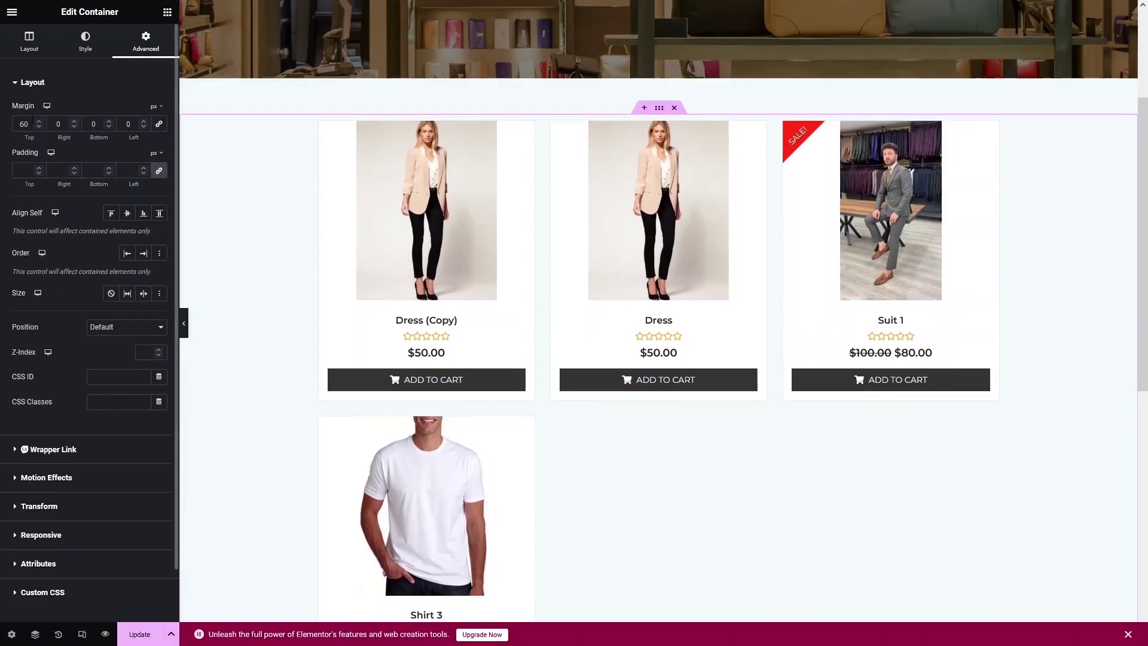
{"action": "left_click", "coordinate": [130, 635]}
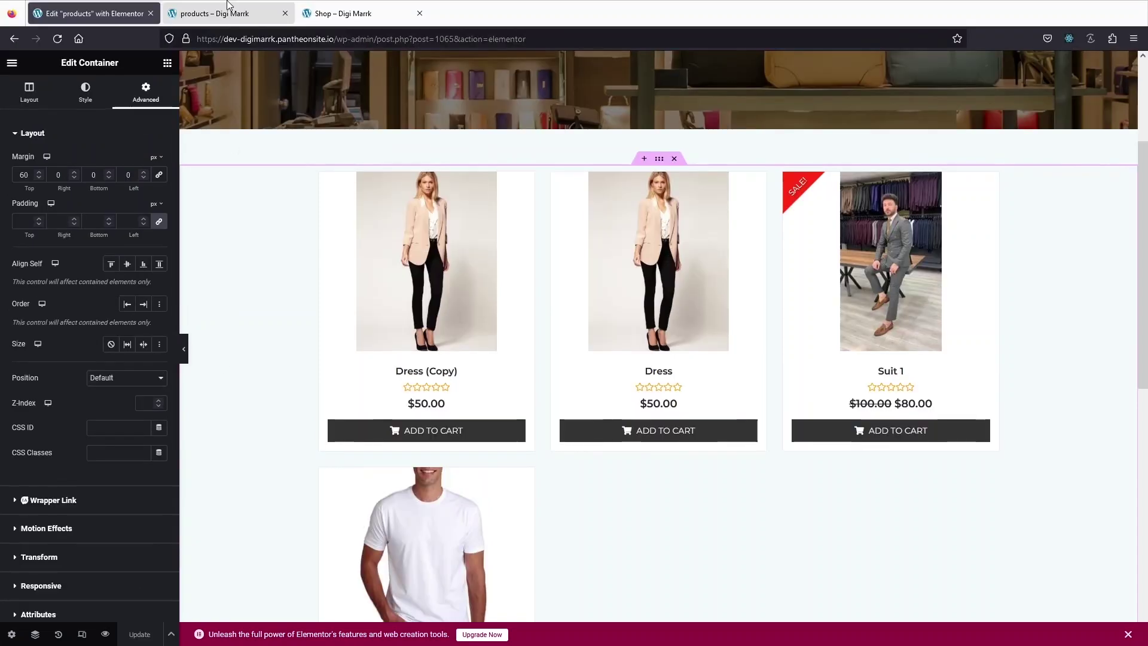
{"action": "left_click", "coordinate": [232, 8]}
Reload the live Products page and scroll through it to check the grid spacing.
{"action": "mouse_move", "coordinate": [65, 3]}
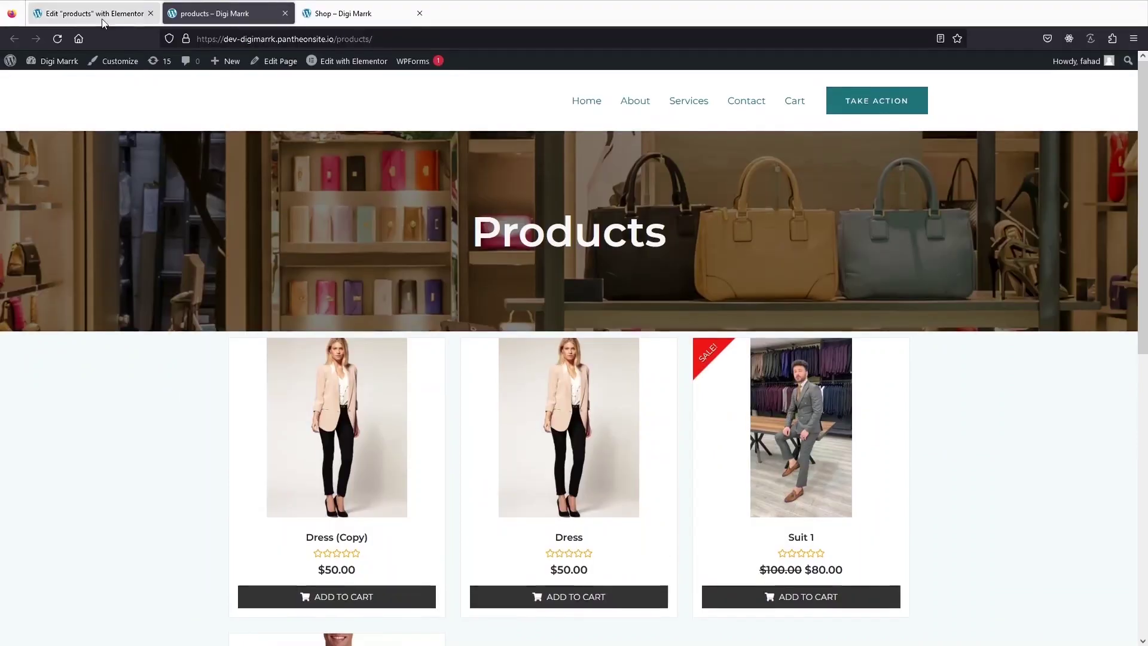
{"action": "left_click", "coordinate": [58, 39]}
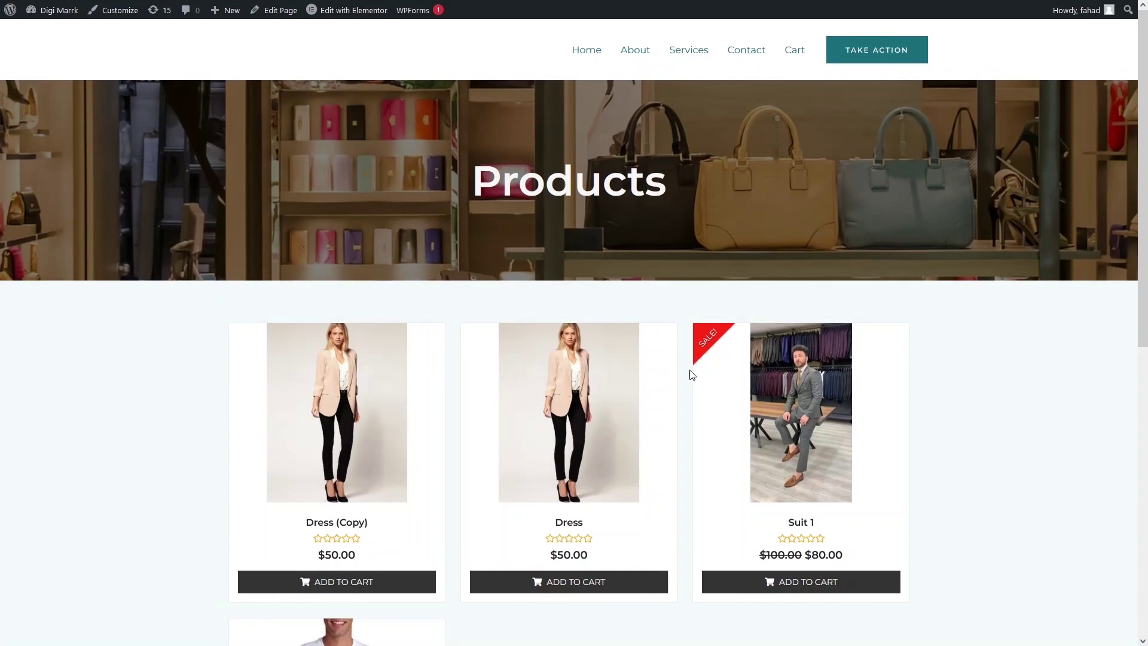
{"action": "scroll", "coordinate": [705, 437], "scroll_direction": "down", "scroll_amount": 1}
{"action": "scroll", "coordinate": [705, 437], "scroll_direction": "down", "scroll_amount": 3}
{"action": "scroll", "coordinate": [485, 317], "scroll_direction": "up", "scroll_amount": 5}
{"action": "scroll", "coordinate": [469, 317], "scroll_direction": "down", "scroll_amount": 1}
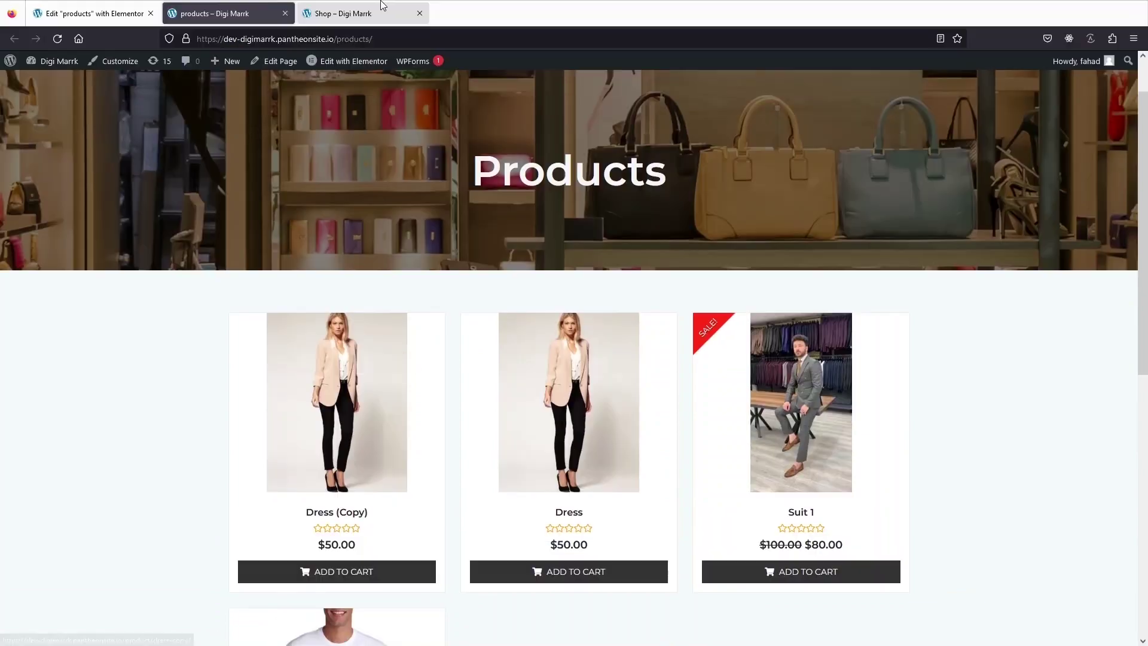
Compare the Products page against the default Shop page, ending on the Shop tab.
{"action": "left_click", "coordinate": [379, 6]}
{"action": "scroll", "coordinate": [486, 318], "scroll_direction": "up", "scroll_amount": 5}
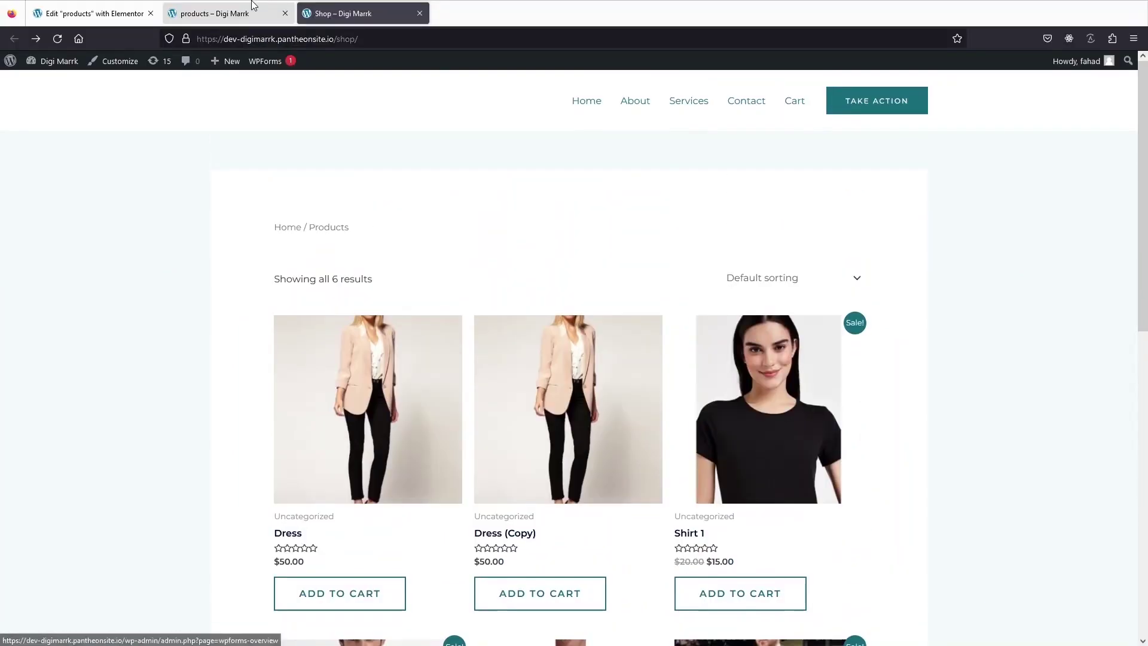
{"action": "left_click", "coordinate": [254, 7]}
{"action": "scroll", "coordinate": [367, 321], "scroll_direction": "down", "scroll_amount": 5}
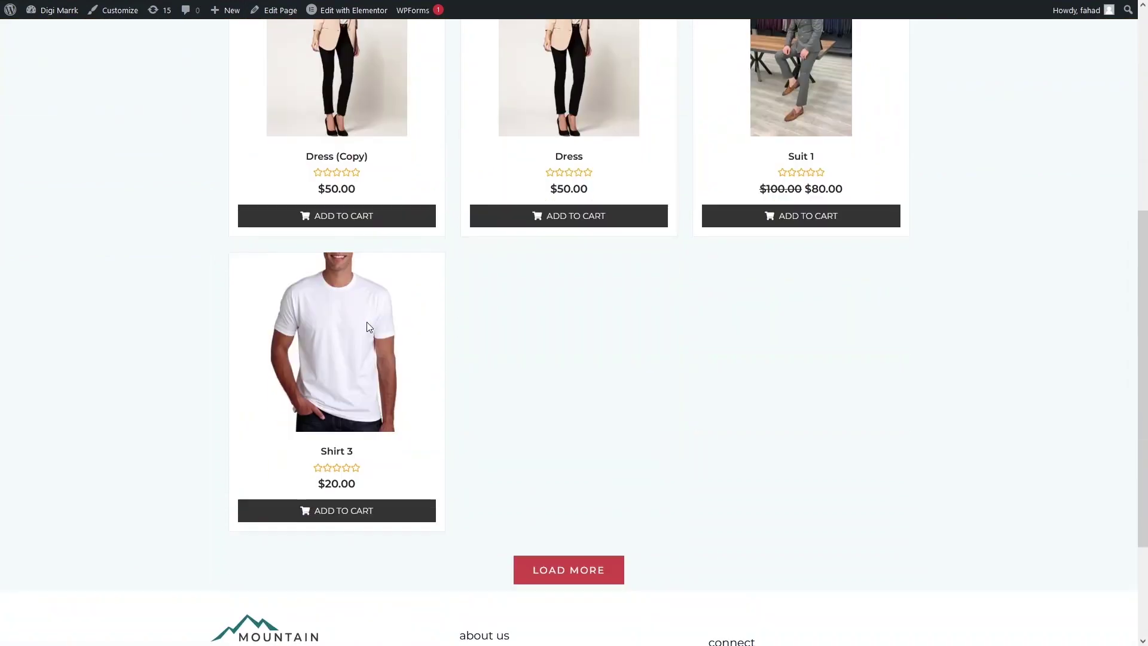
{"action": "left_click", "coordinate": [382, 13]}
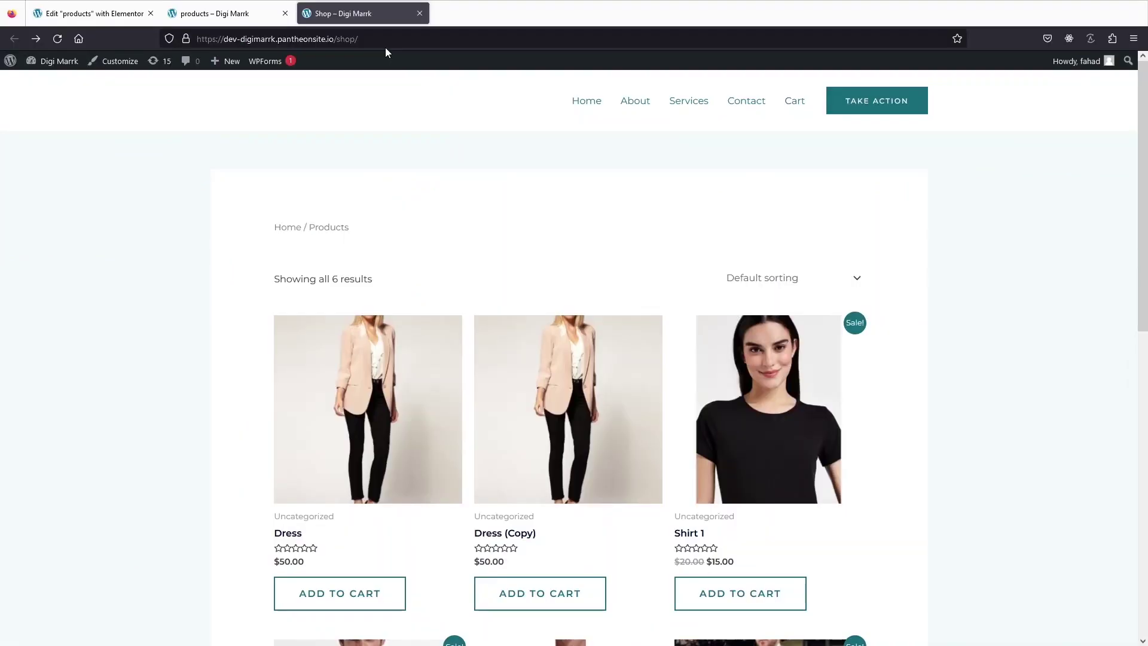
{"action": "left_click", "coordinate": [263, 7]}
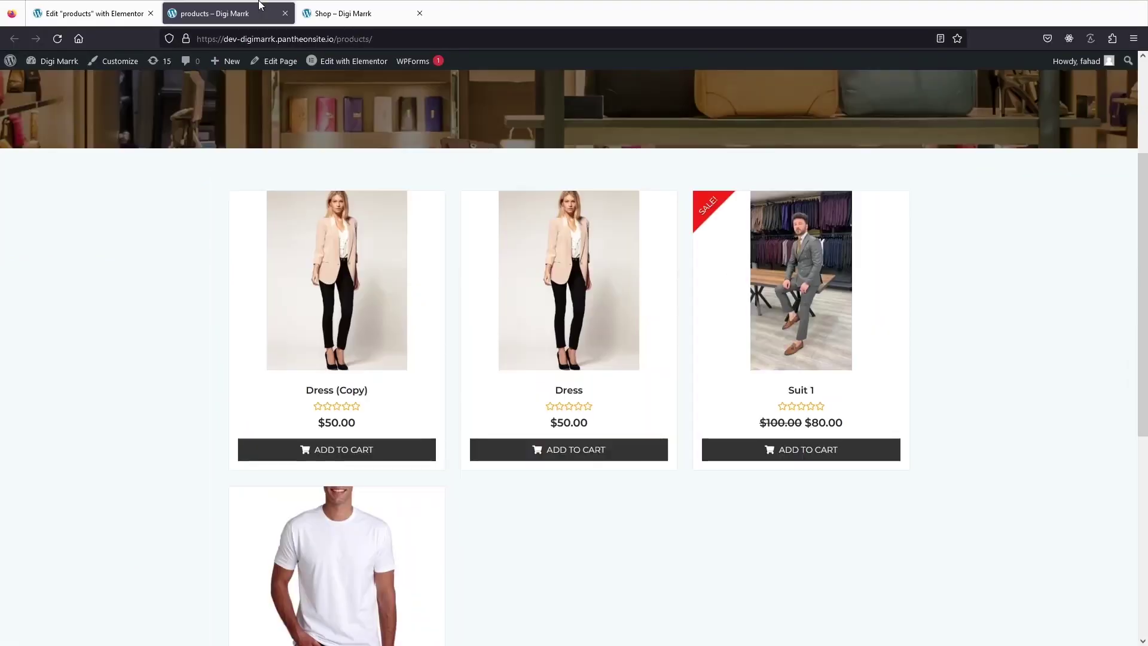
{"action": "left_click", "coordinate": [335, 6]}
Search plugins for 'redirection', install and activate Redirection, then open Tools > Redirection.
{"action": "mouse_move", "coordinate": [51, 61]}
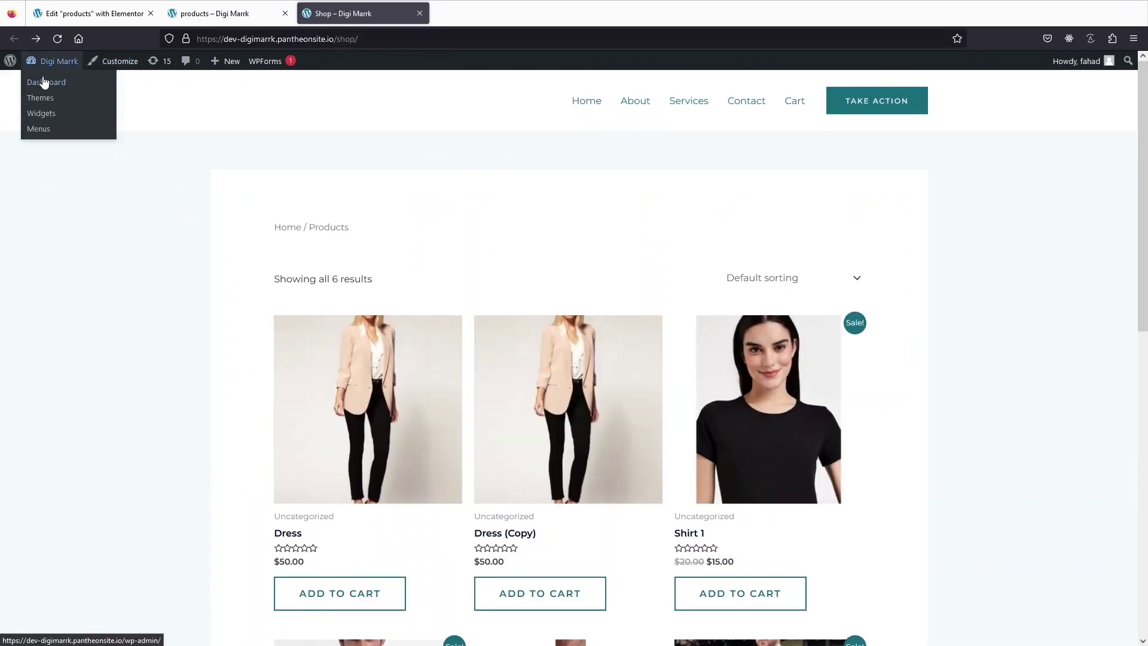
{"action": "left_click", "coordinate": [44, 82]}
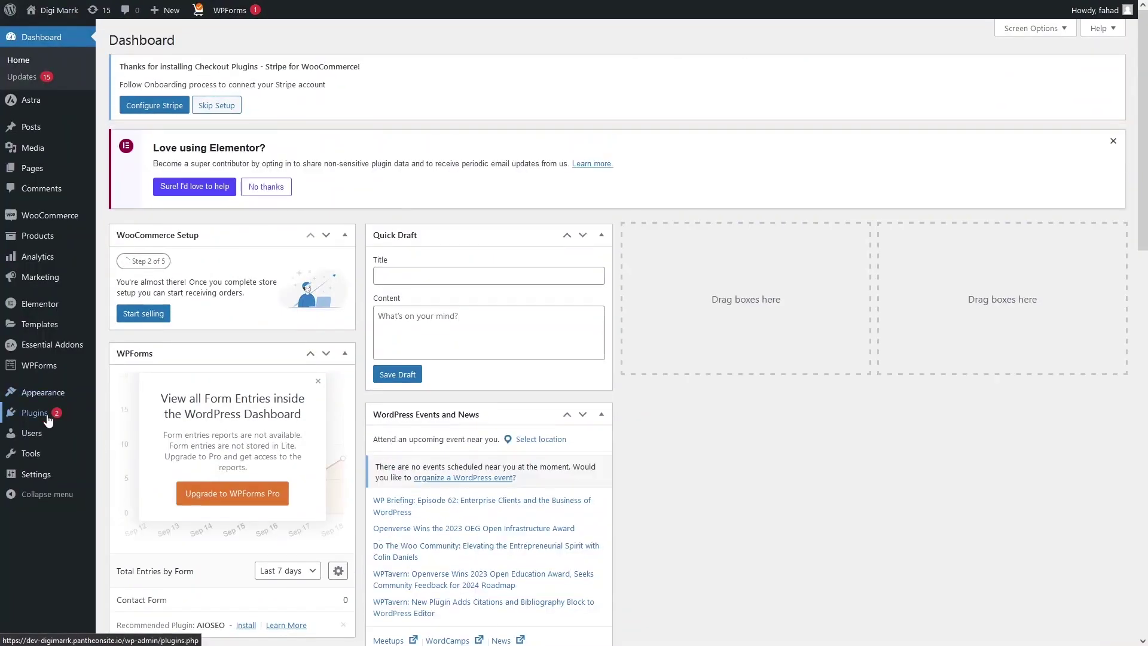
{"action": "mouse_move", "coordinate": [48, 420]}
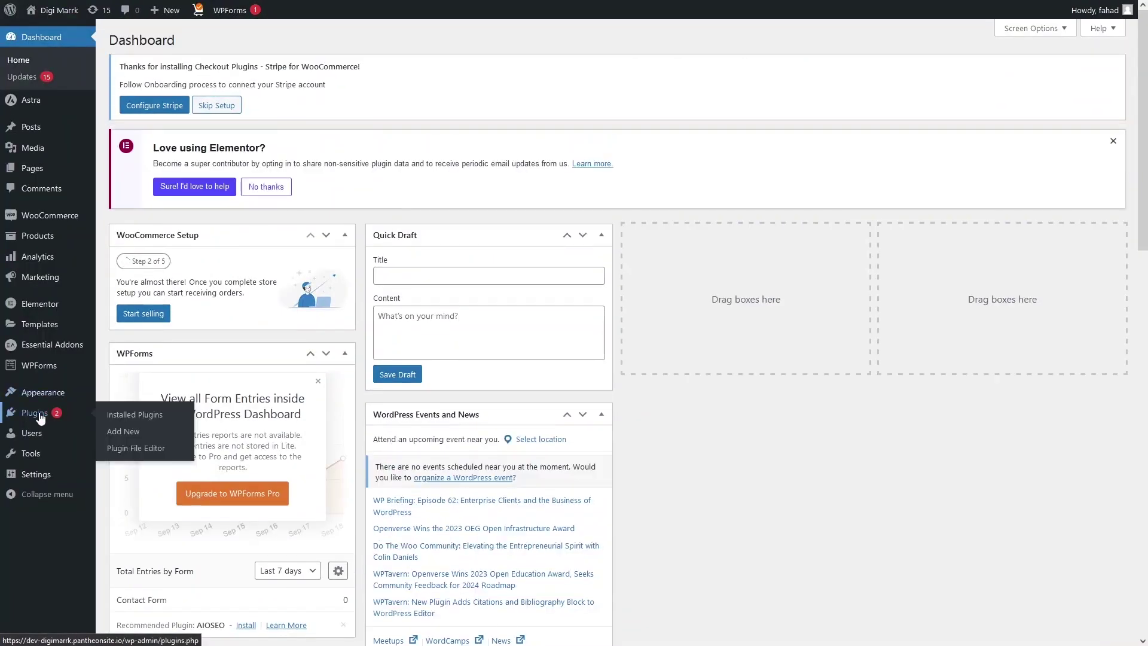
{"action": "left_click", "coordinate": [126, 432]}
{"action": "type", "text": "redirection"}
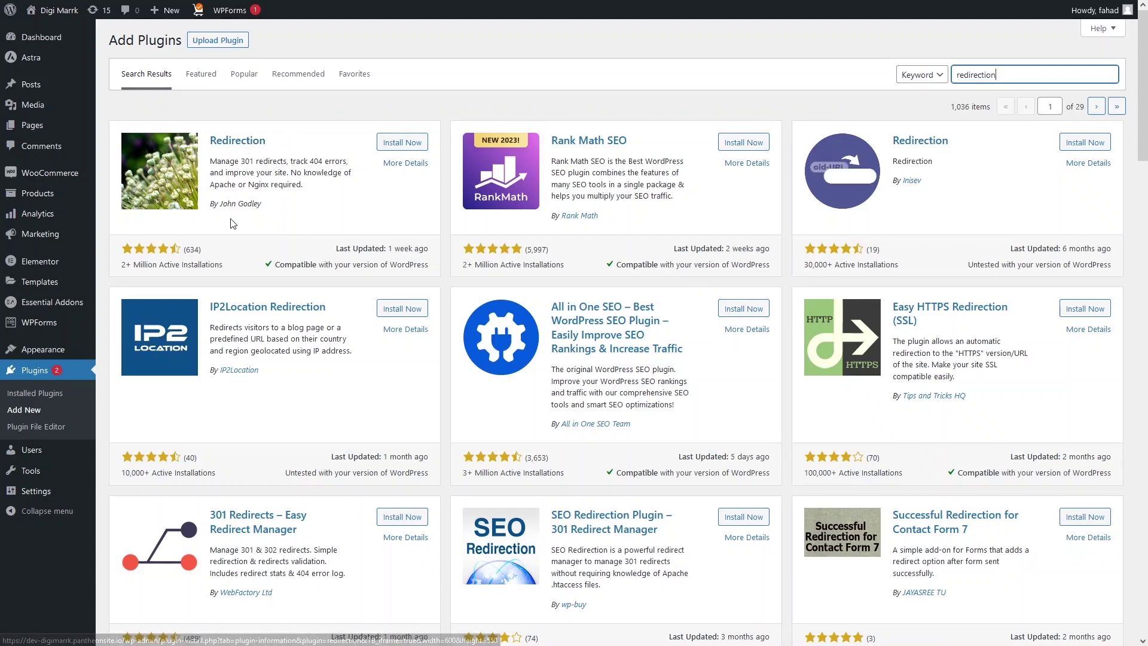
{"action": "left_click", "coordinate": [402, 143]}
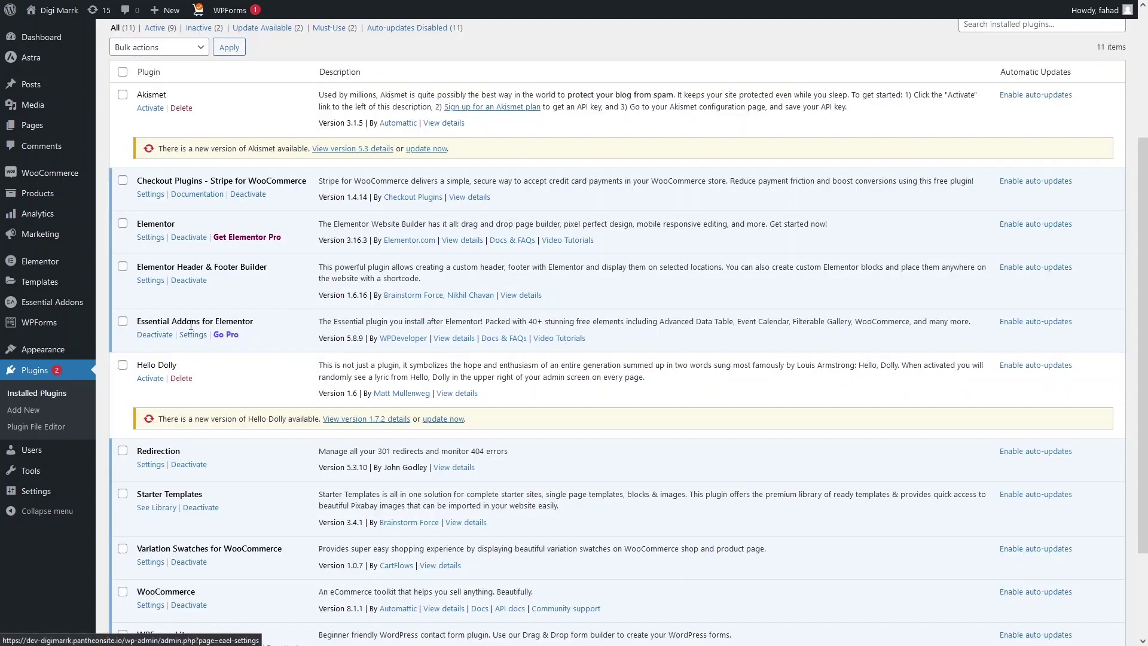
{"action": "mouse_move", "coordinate": [62, 476]}
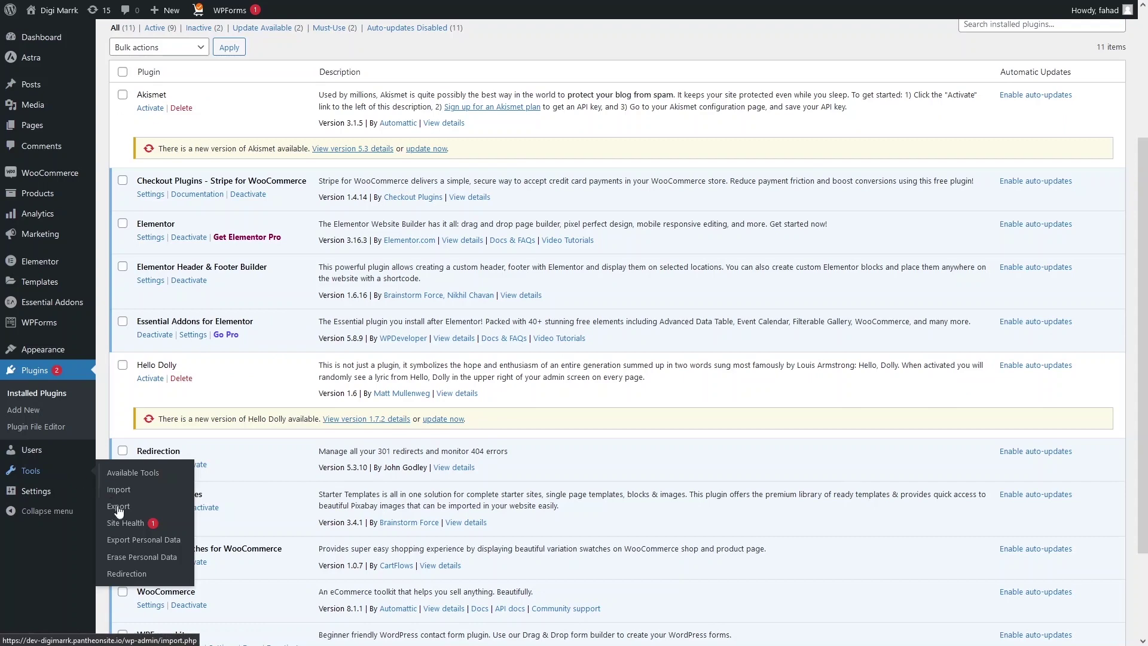
{"action": "left_click", "coordinate": [132, 575]}
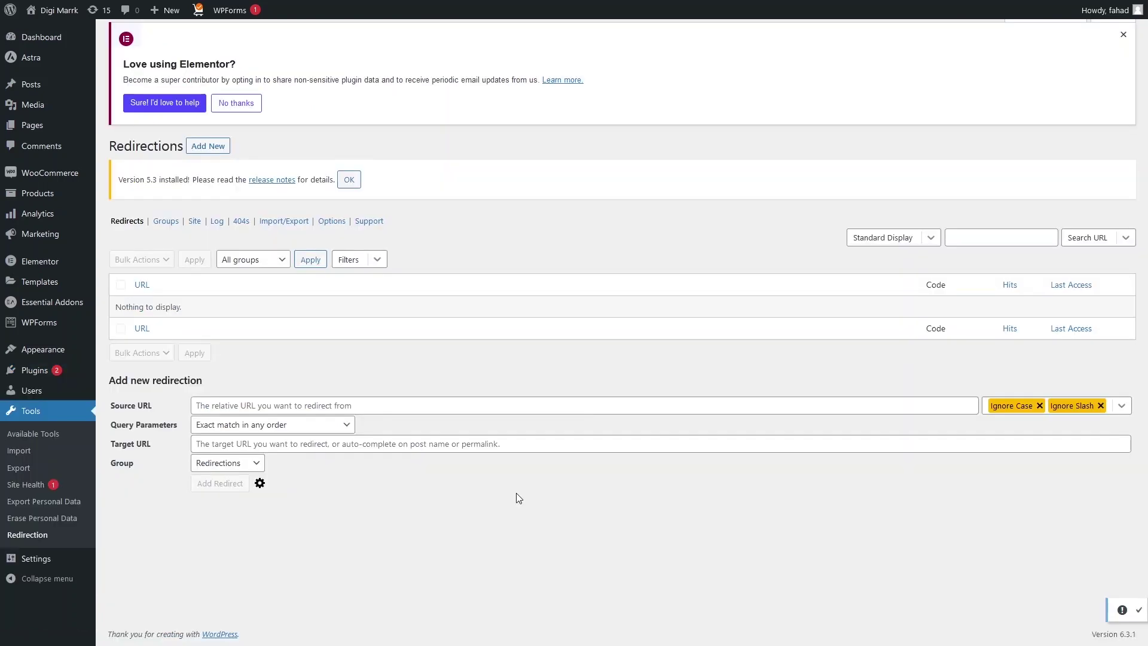
Start a new redirection and paste the shop page's URL as its Source URL.
{"action": "left_click", "coordinate": [209, 147]}
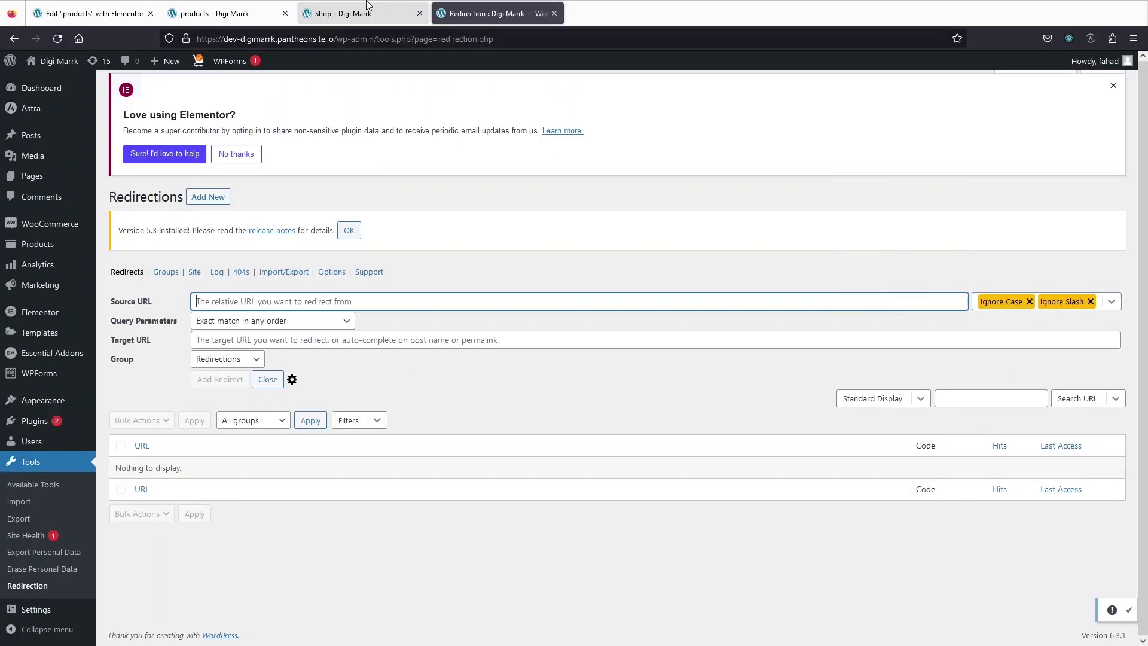
{"action": "left_click", "coordinate": [367, 6]}
{"action": "left_click", "coordinate": [367, 36]}
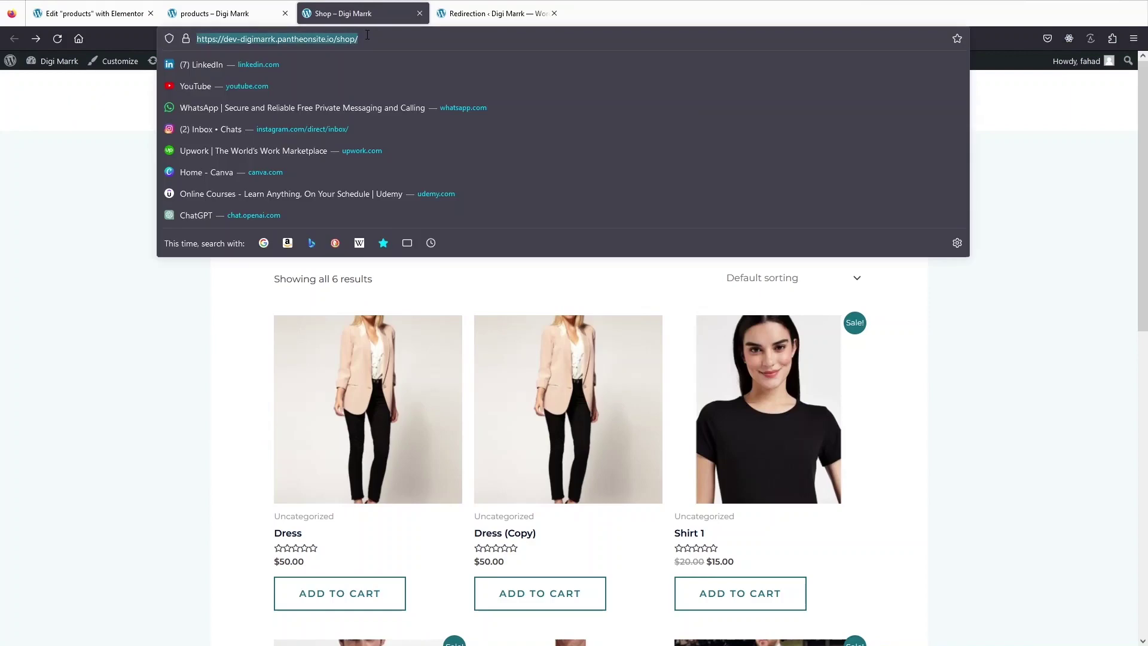
{"action": "key", "text": "ctrl+c"}
{"action": "key", "text": "ctrl+Tab"}
{"action": "key", "text": "ctrl+v"}
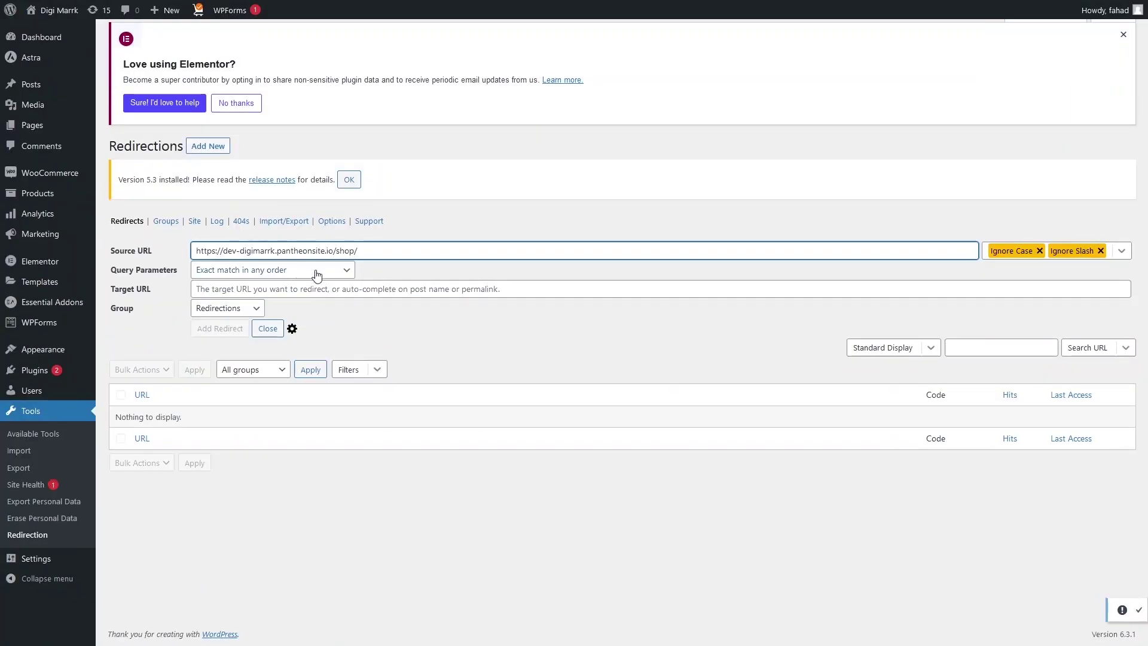
{"action": "key", "text": "Tab"}
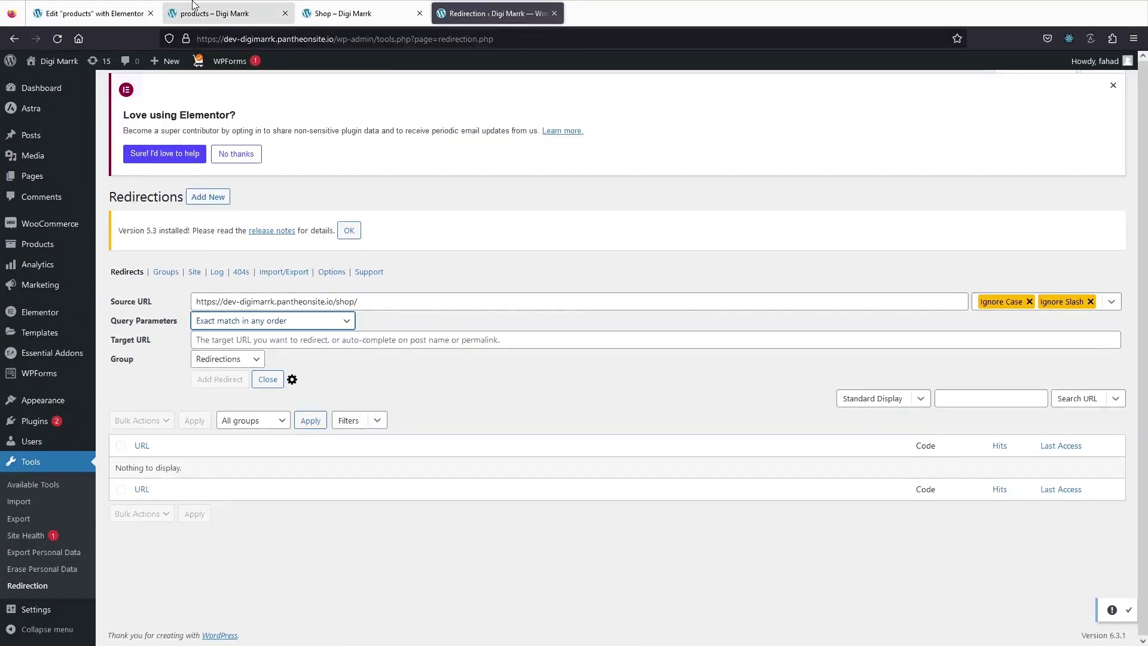
Set the products page URL as Target, save the 301 redirect, and view Products full-screen.
{"action": "left_click", "coordinate": [228, 13]}
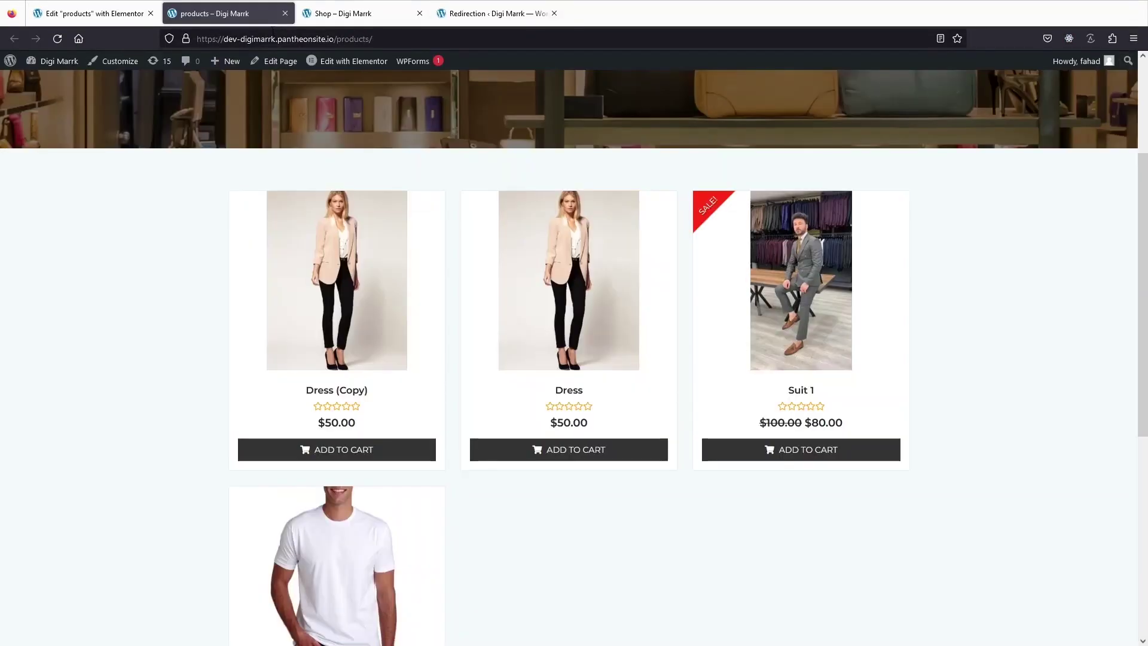
{"action": "left_click", "coordinate": [273, 37]}
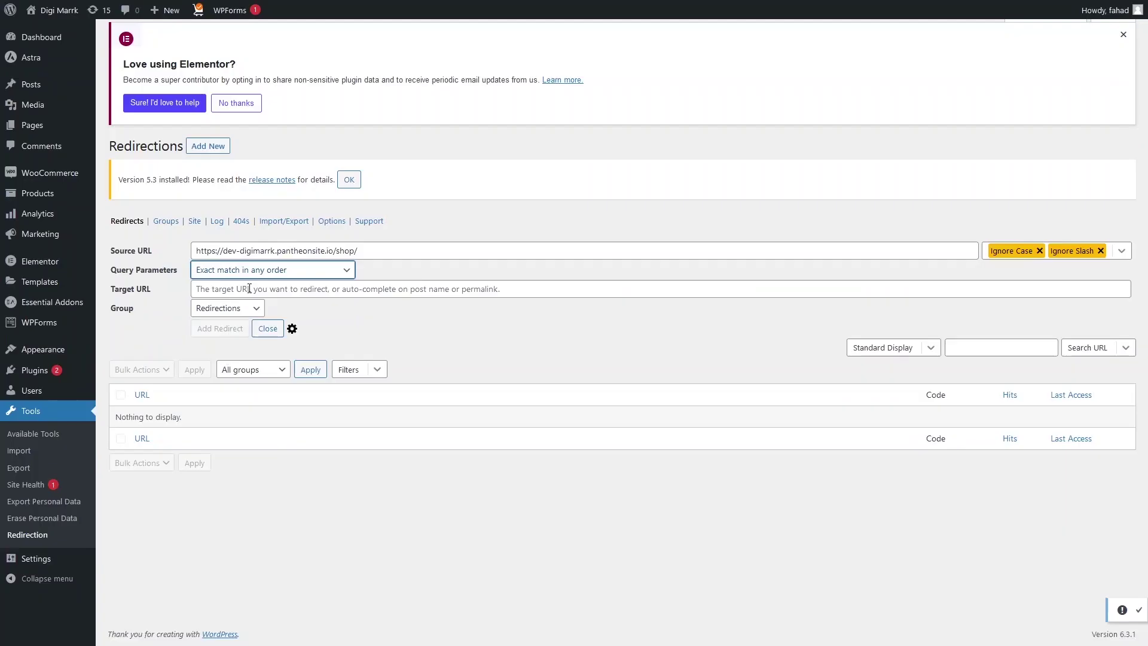
{"action": "key", "text": "ctrl+v"}
{"action": "left_click", "coordinate": [225, 330]}
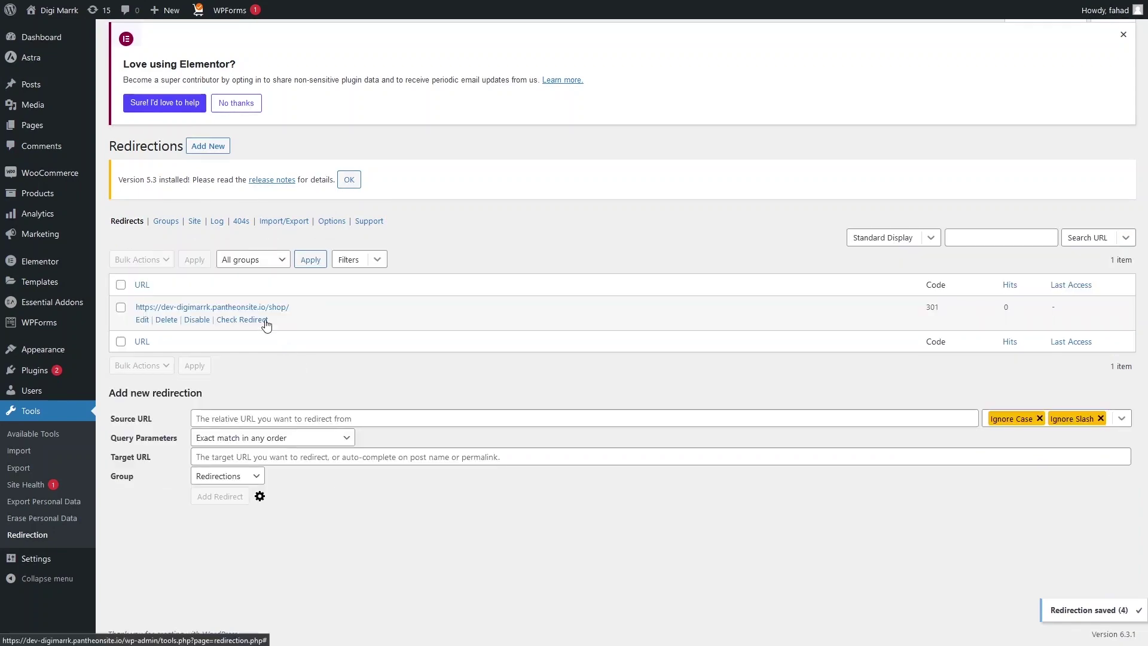
{"action": "left_click", "coordinate": [279, 308]}
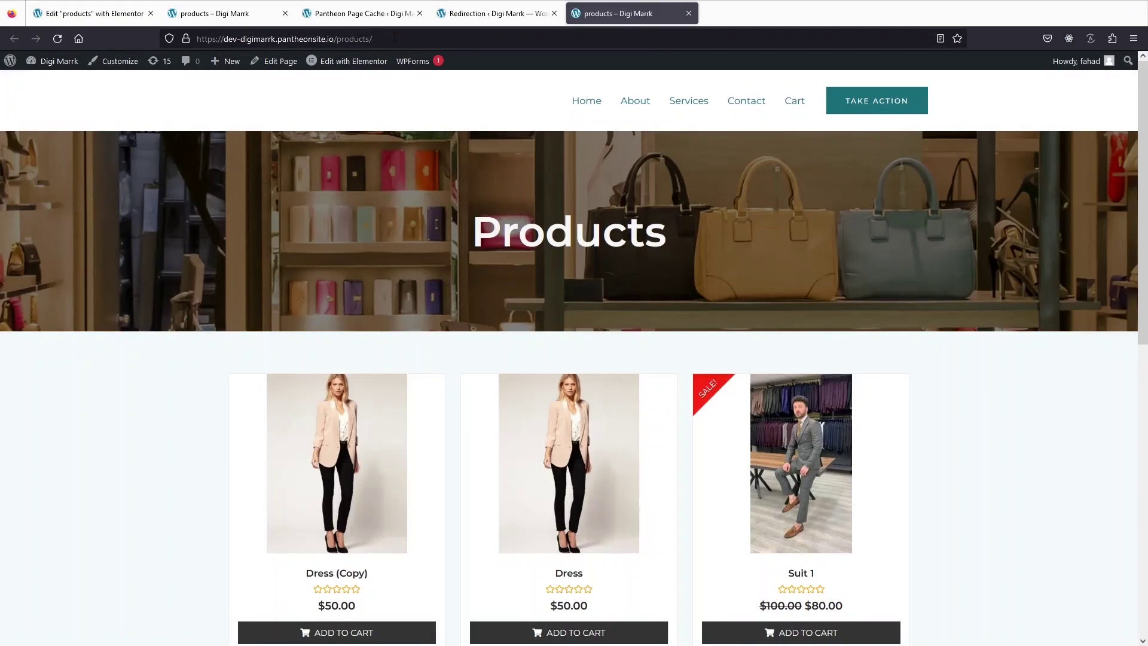
{"action": "left_click_drag", "start_coordinate": [409, 37], "coordinate": [336, 44]}
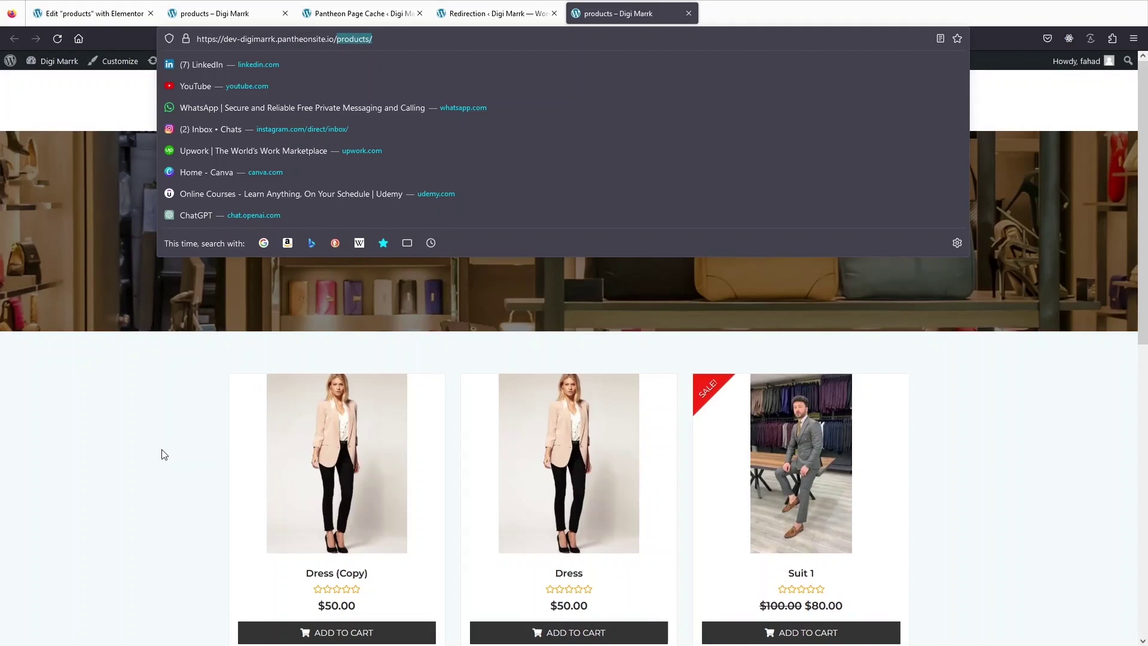
{"action": "key", "text": "F11"}
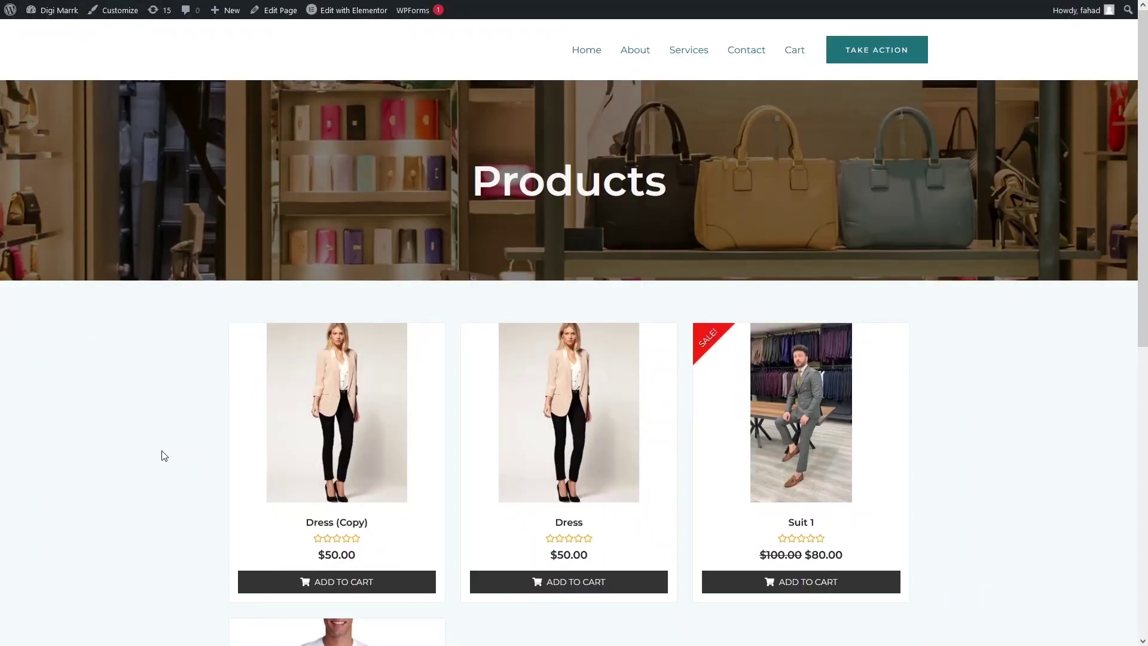